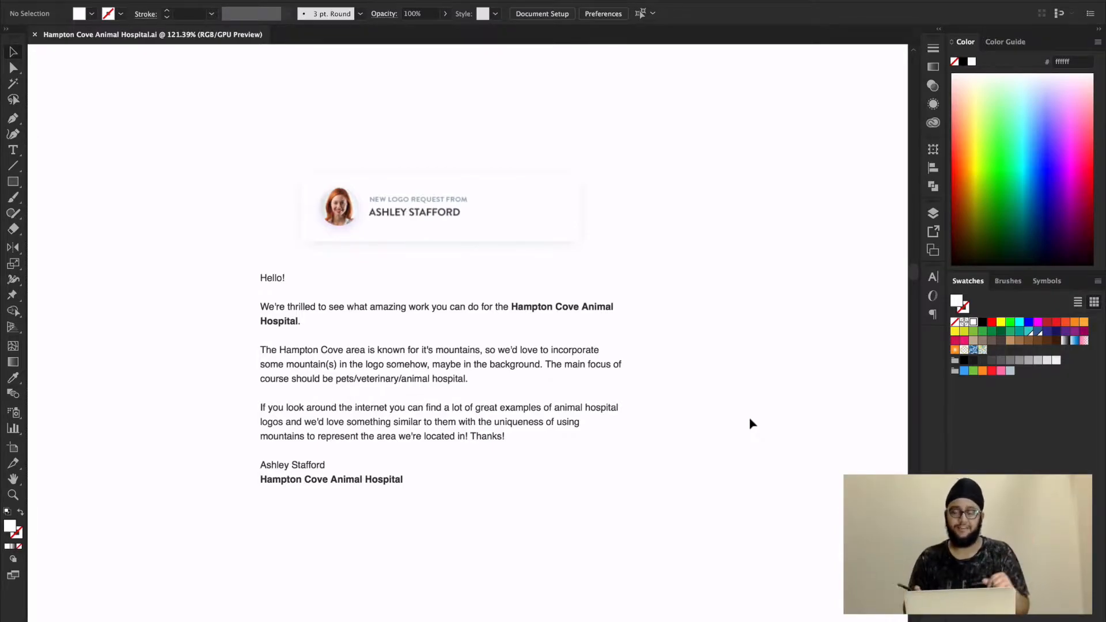
Review the Hampton Cove Animal Hospital logo request and the scanned page of pencil sketches below it.
scroll(526, 523, down, 10)
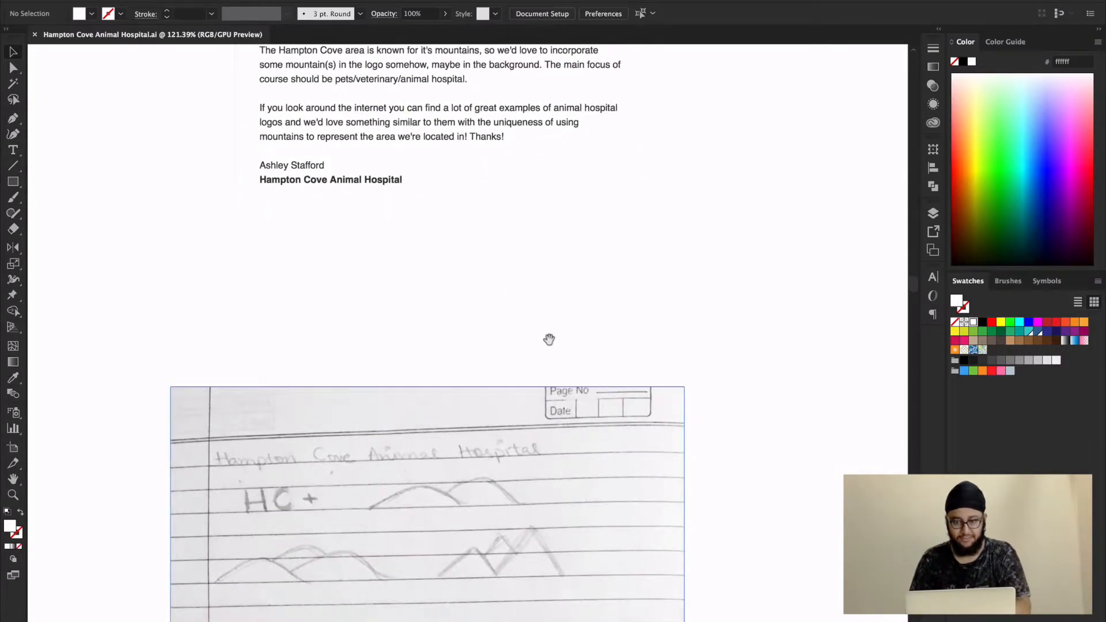
drag(555, 304, 570, 343)
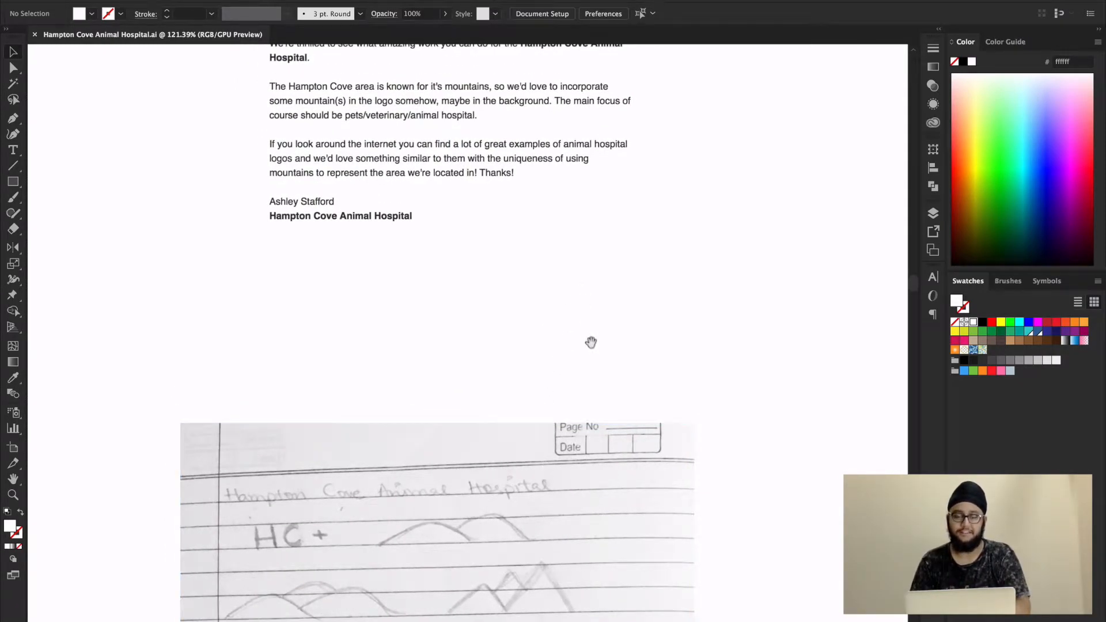
drag(595, 359, 602, 229)
scroll(605, 271, down, 7)
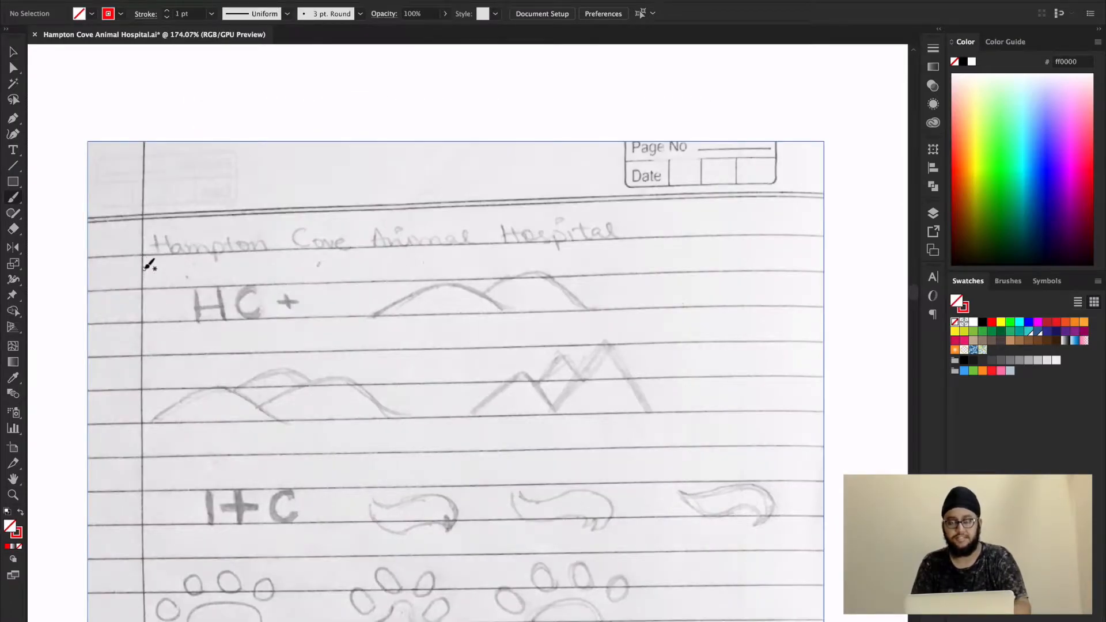
Underline the handwritten hospital name and the HC letters on the sketch page with red brush strokes, undoing each mark.
drag(135, 268, 386, 259)
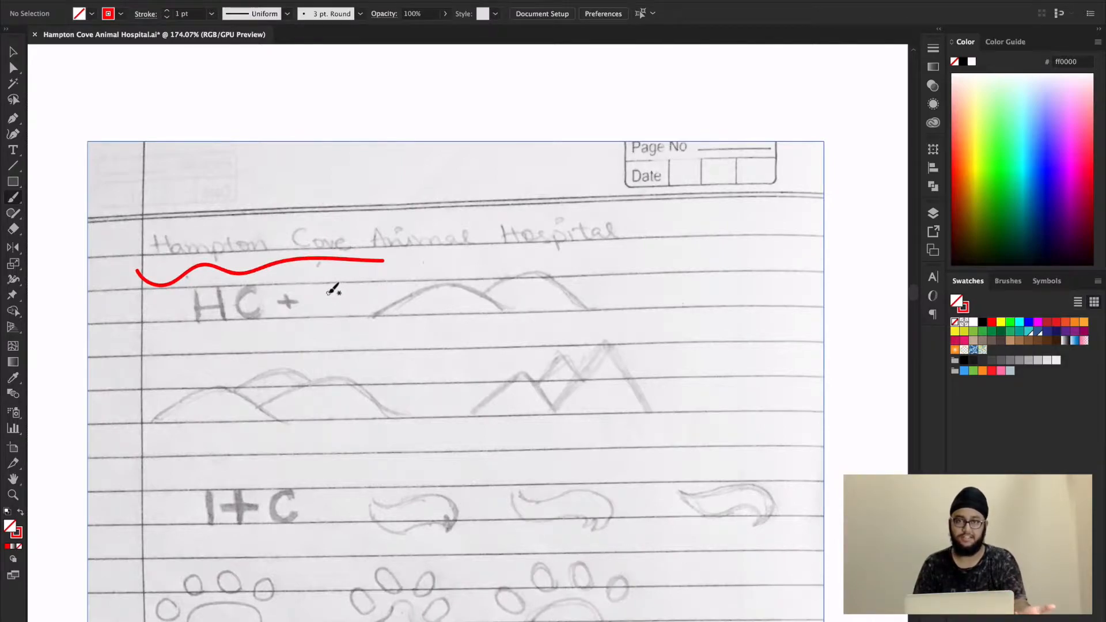
key(super+z)
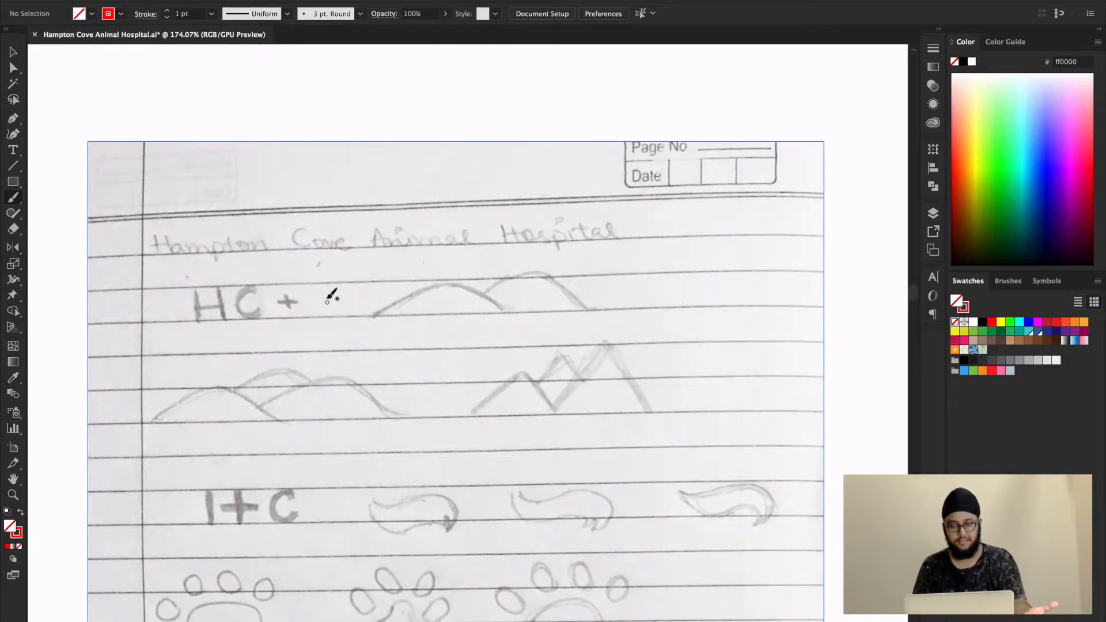
drag(384, 373, 380, 266)
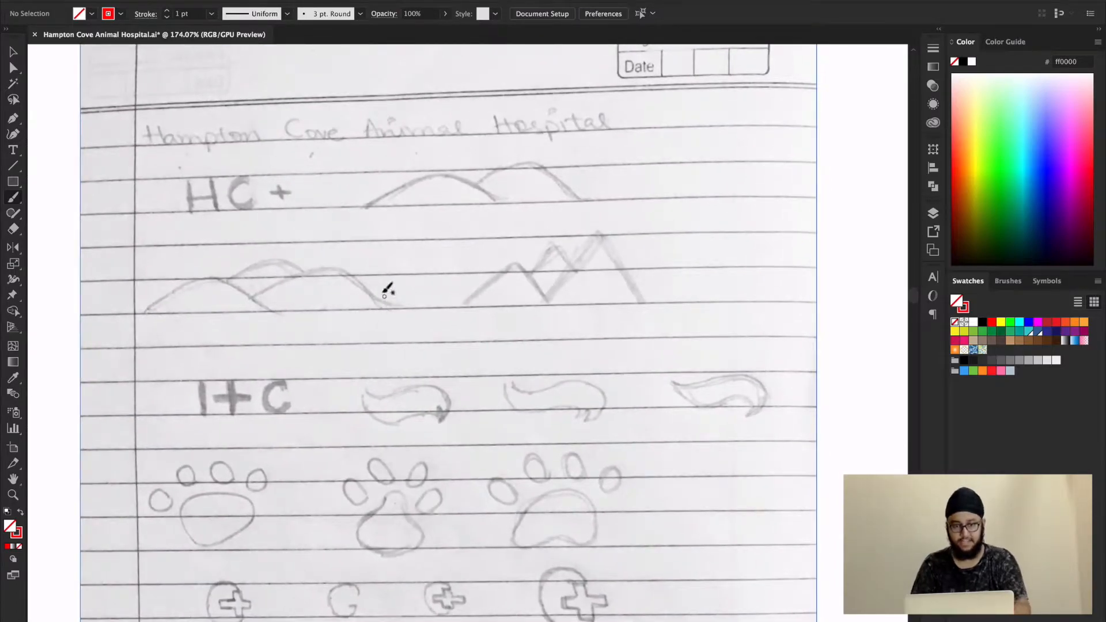
drag(187, 233, 215, 235)
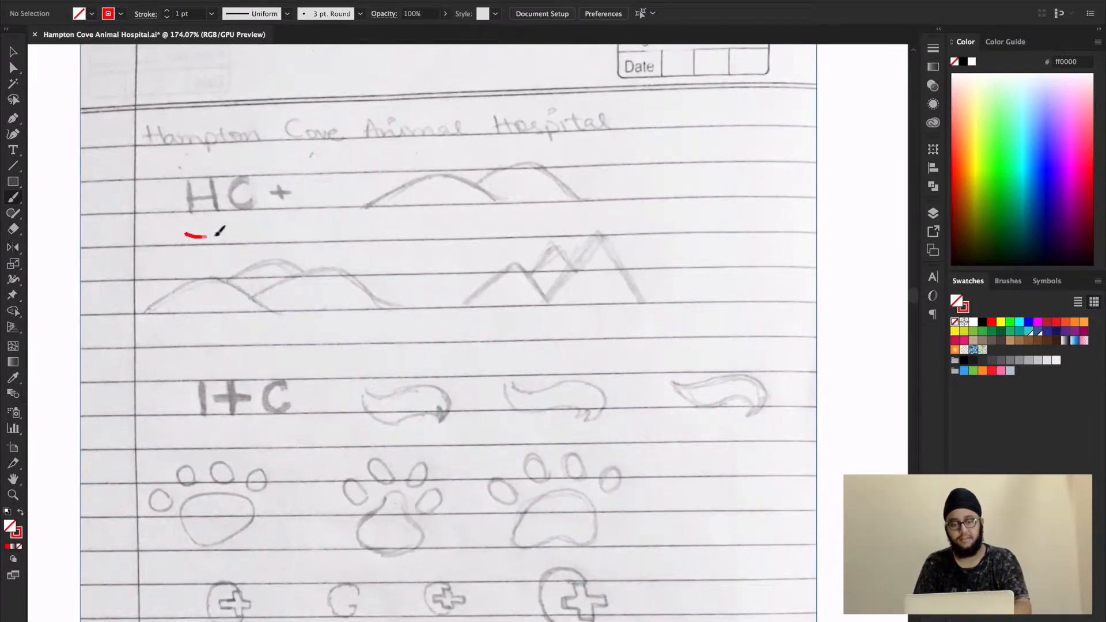
key(super+z)
mouse_move(301, 184)
mouse_down()
mouse_move(275, 208)
mouse_move(304, 195)
mouse_up()
key(super+z)
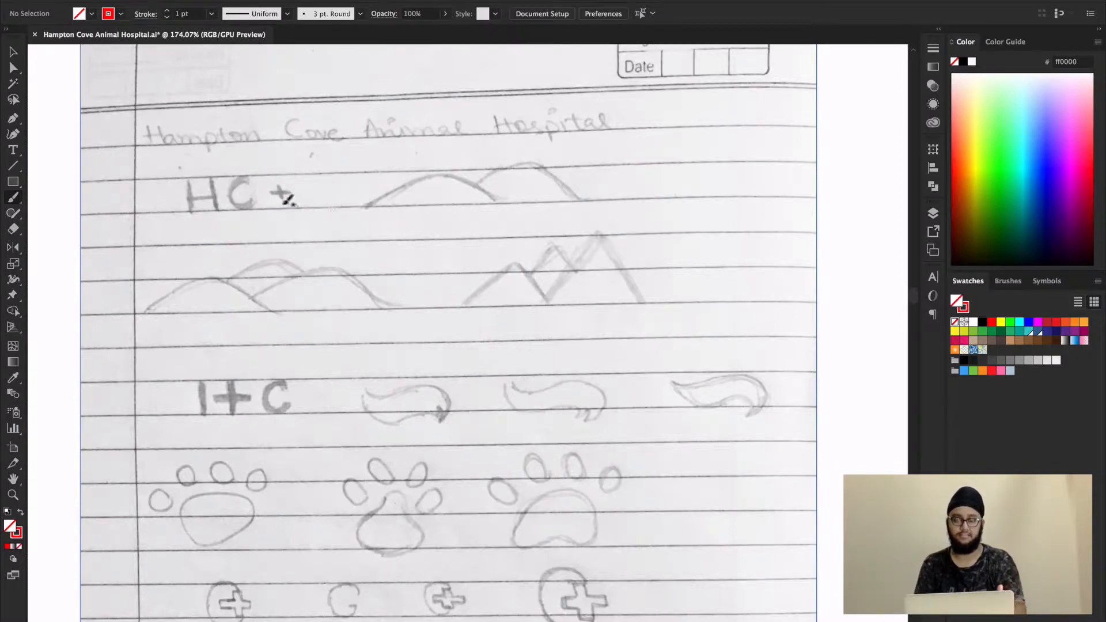
drag(188, 226, 241, 223)
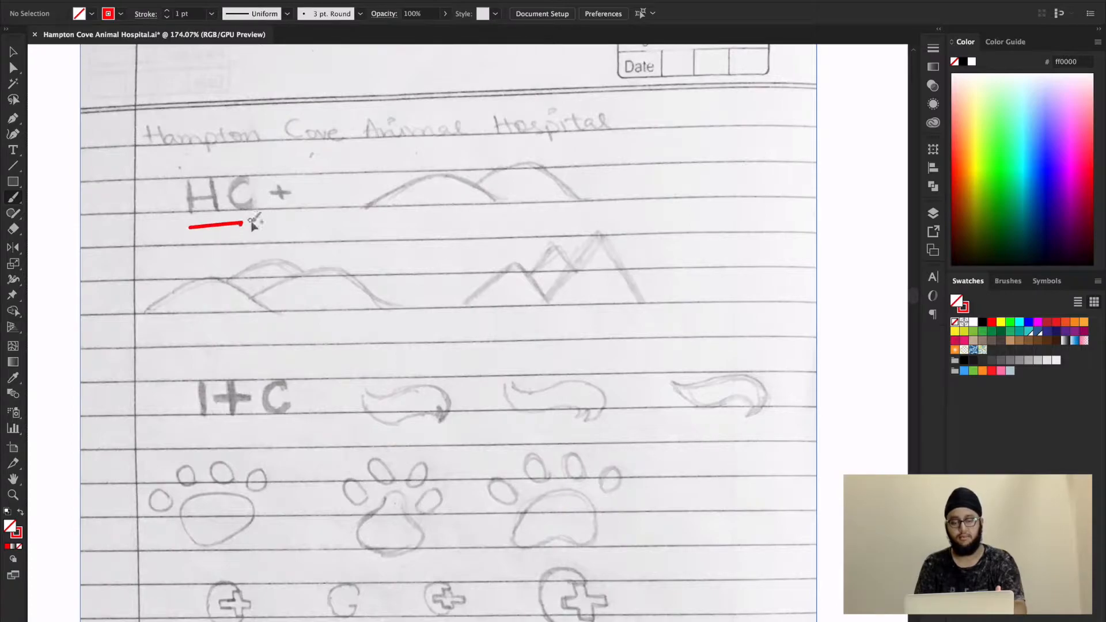
key(super+z)
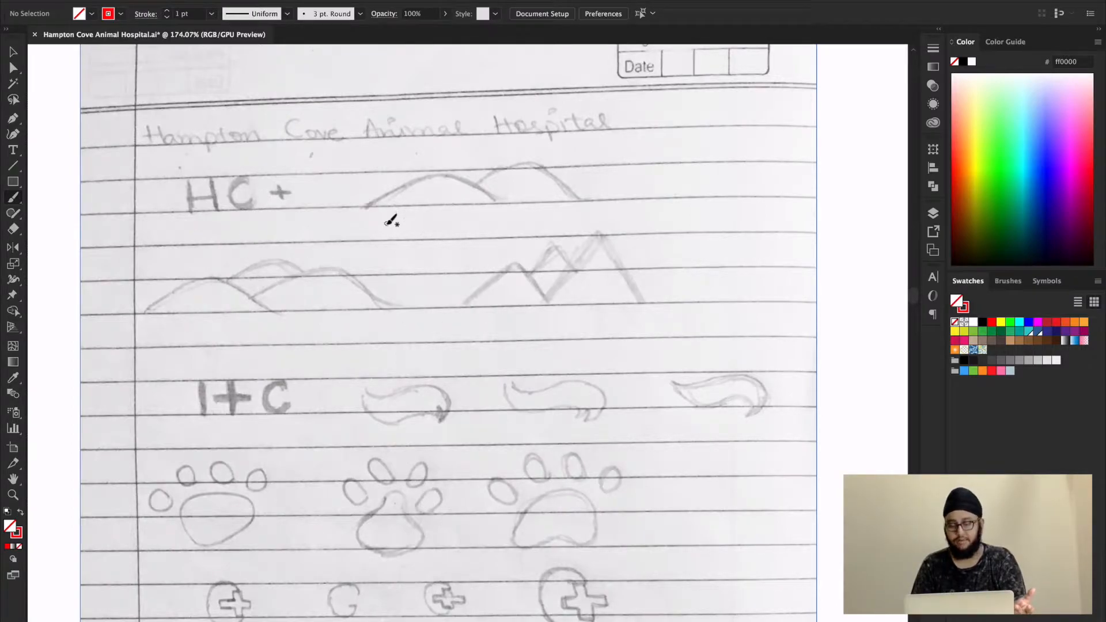
Trace the first tail sketch beside the I+C letters with a red brush stroke and undo it.
scroll(468, 271, down, 3)
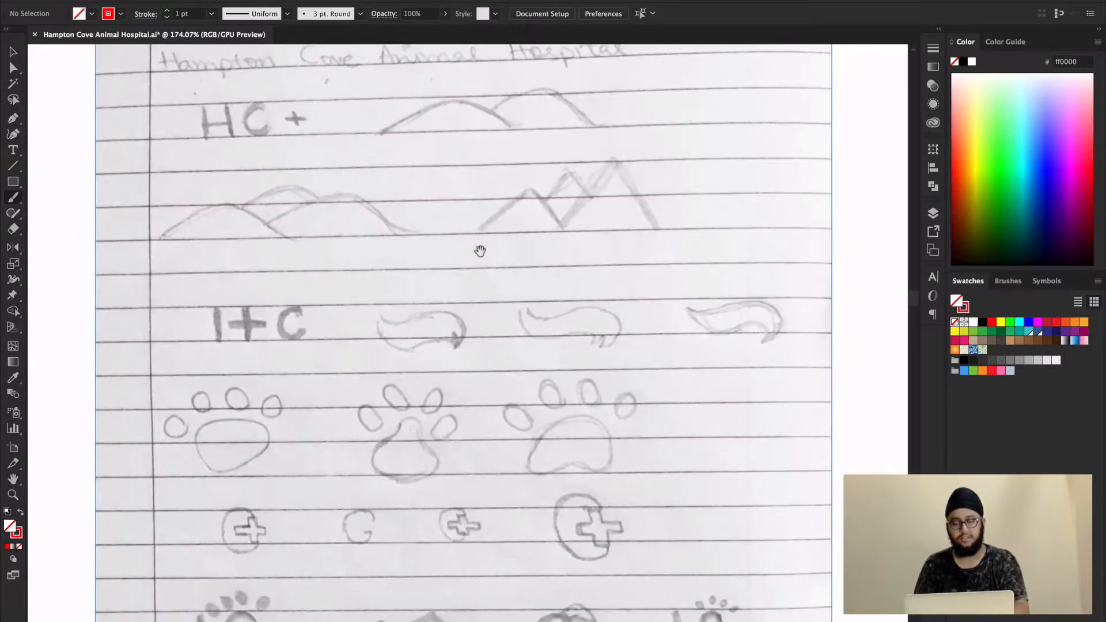
scroll(472, 241, up, 1)
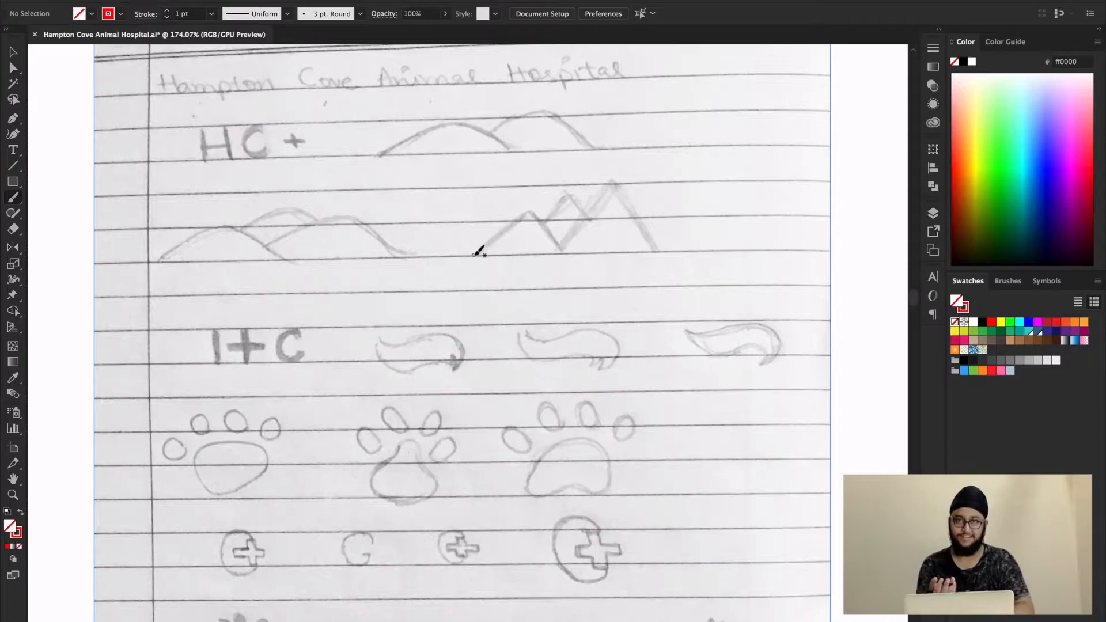
scroll(521, 290, down, 3)
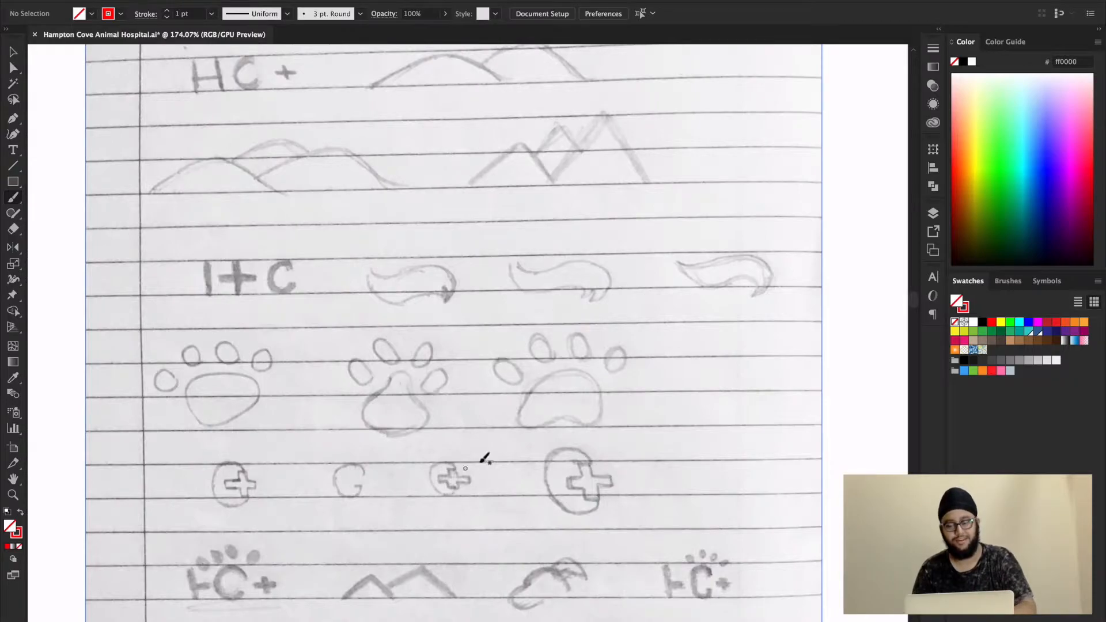
scroll(492, 422, up, 1)
scroll(494, 408, down, 1)
mouse_move(374, 268)
mouse_down()
mouse_move(463, 310)
mouse_move(408, 309)
mouse_move(373, 274)
mouse_up()
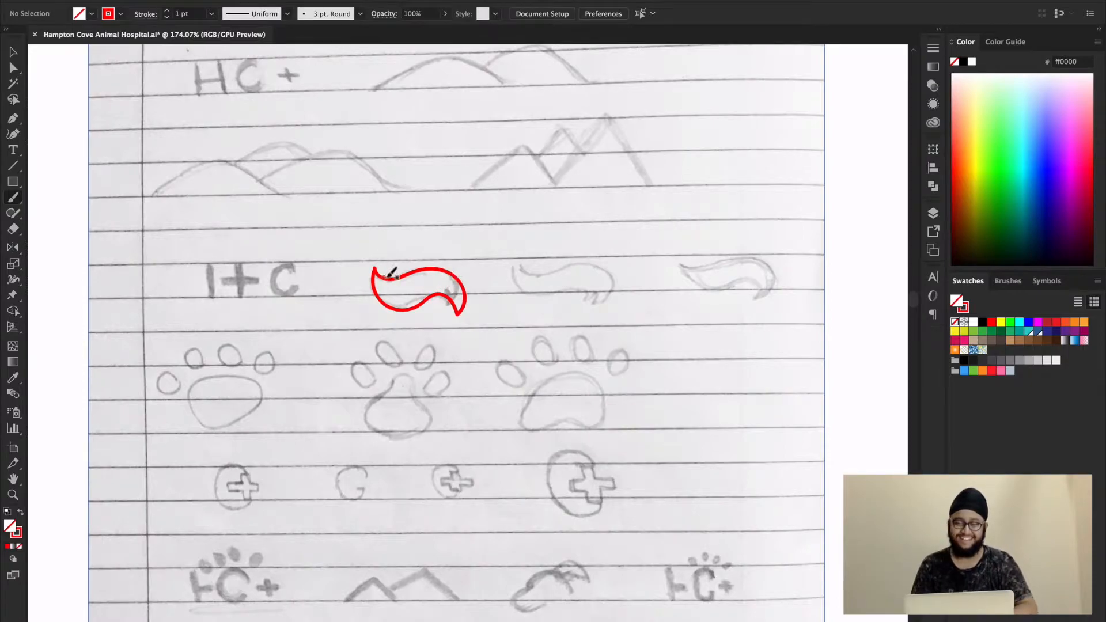
key(super+z)
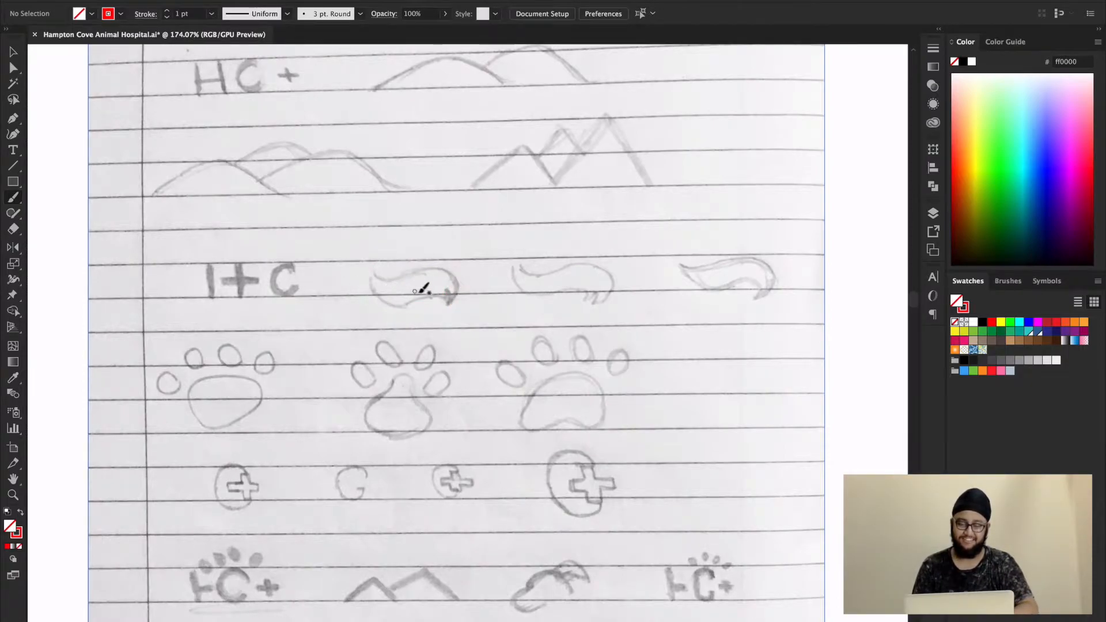
Examine the rows of paw print sketches and the C-with-cross sketches on the scanned page.
scroll(438, 280, right, 2)
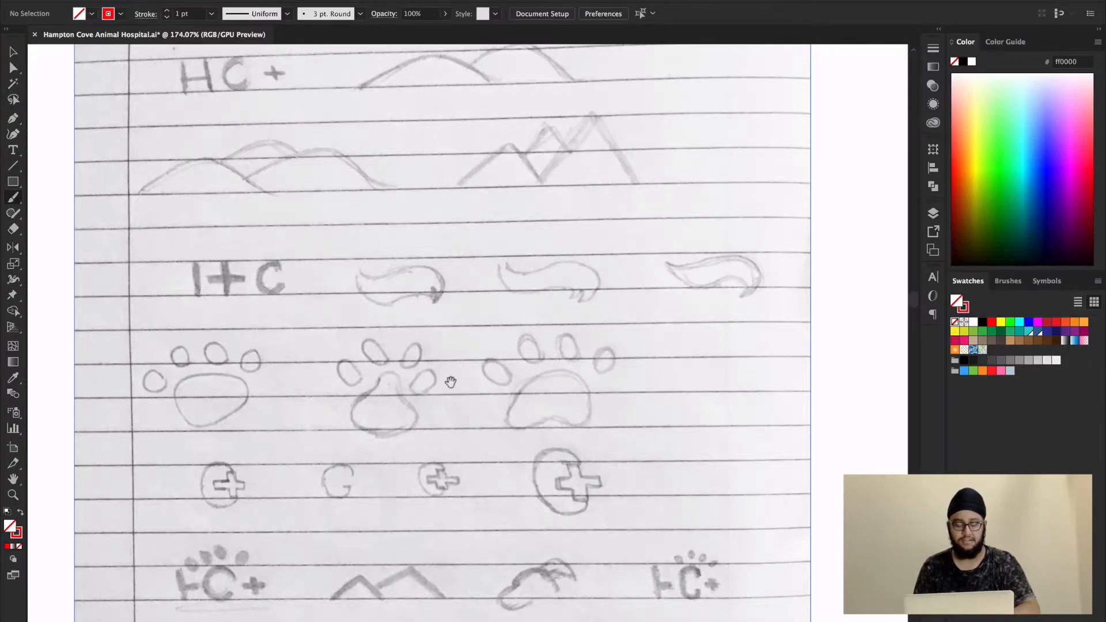
scroll(449, 383, down, 3)
scroll(464, 343, down, 1)
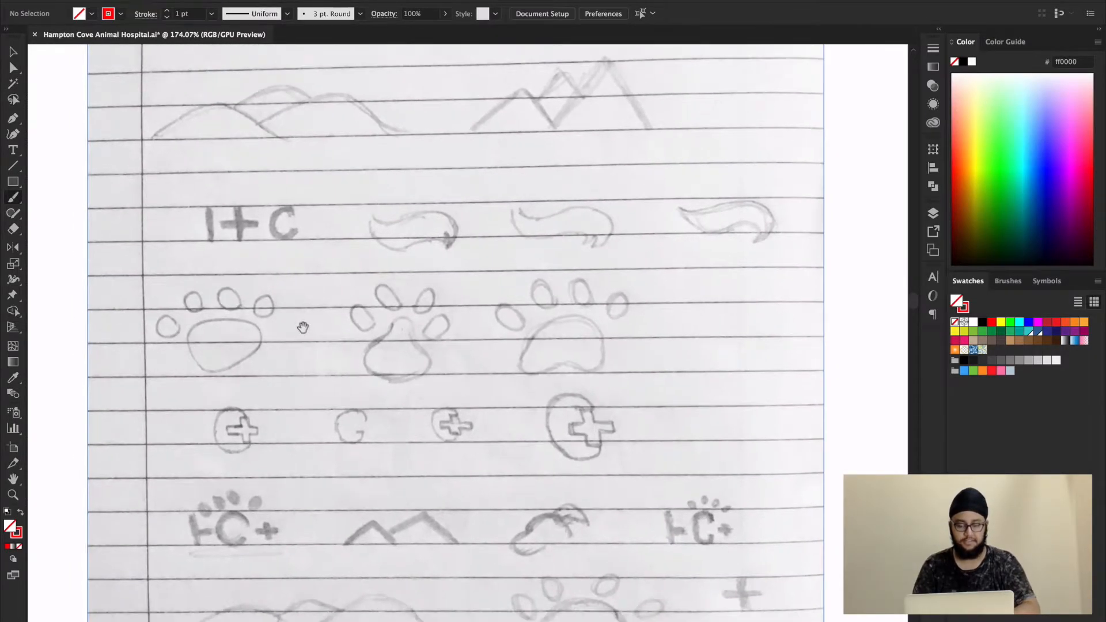
scroll(306, 322, down, 1)
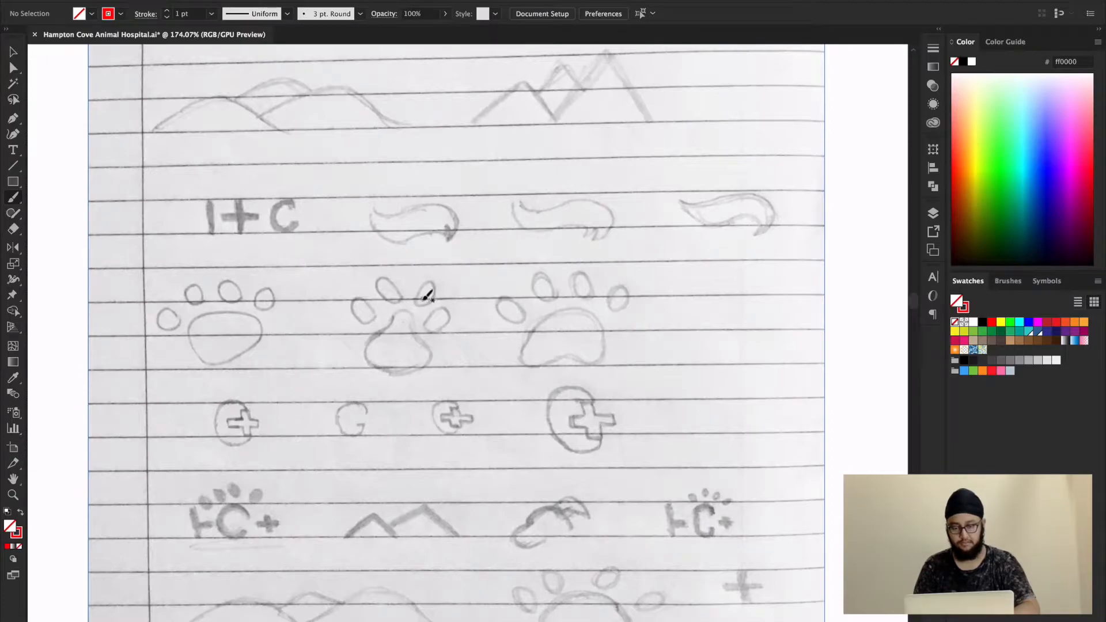
scroll(479, 319, down, 3)
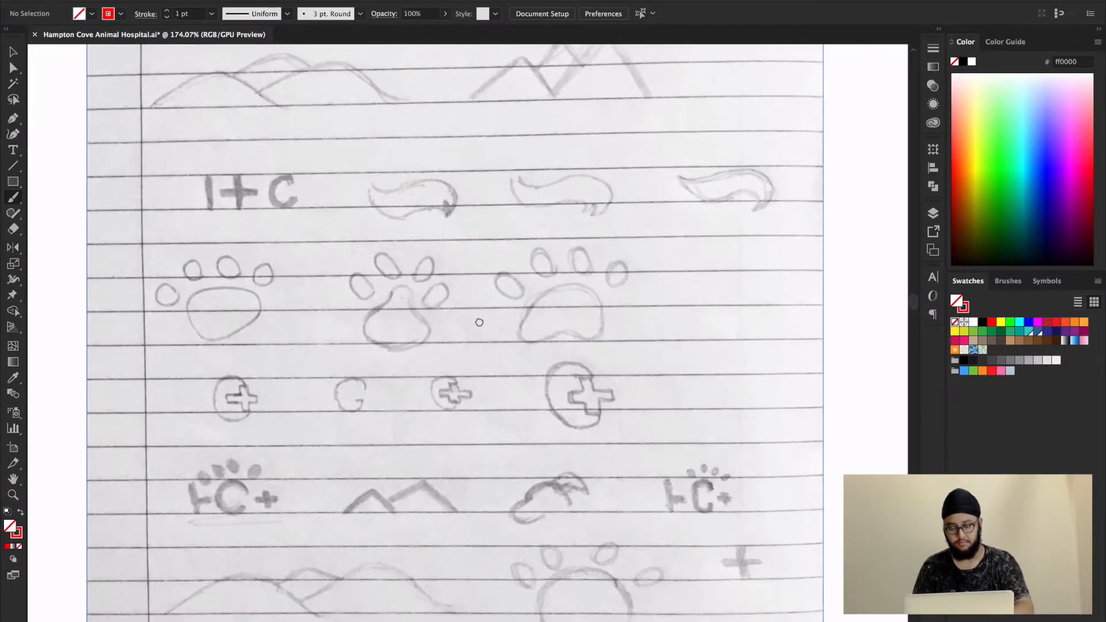
scroll(459, 327, down, 1)
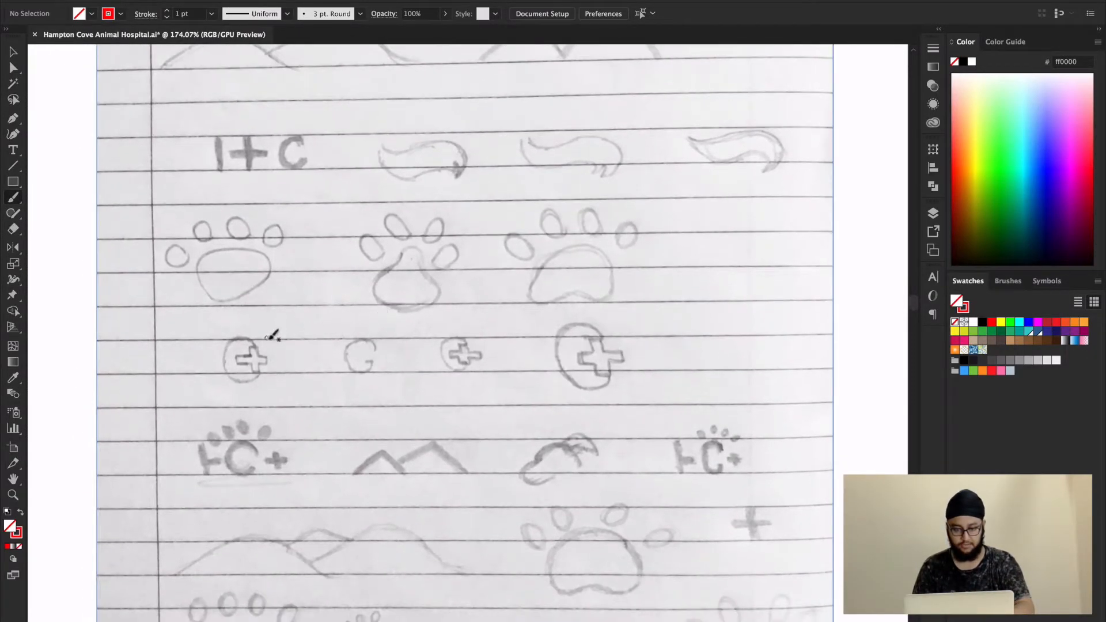
scroll(295, 345, down, 2)
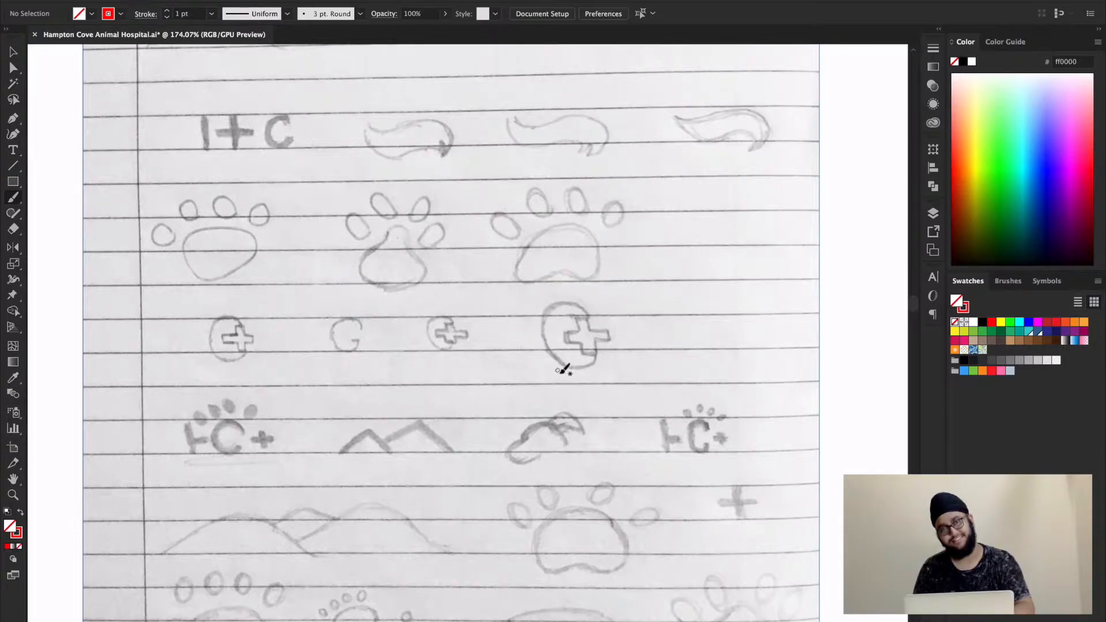
scroll(518, 335, down, 3)
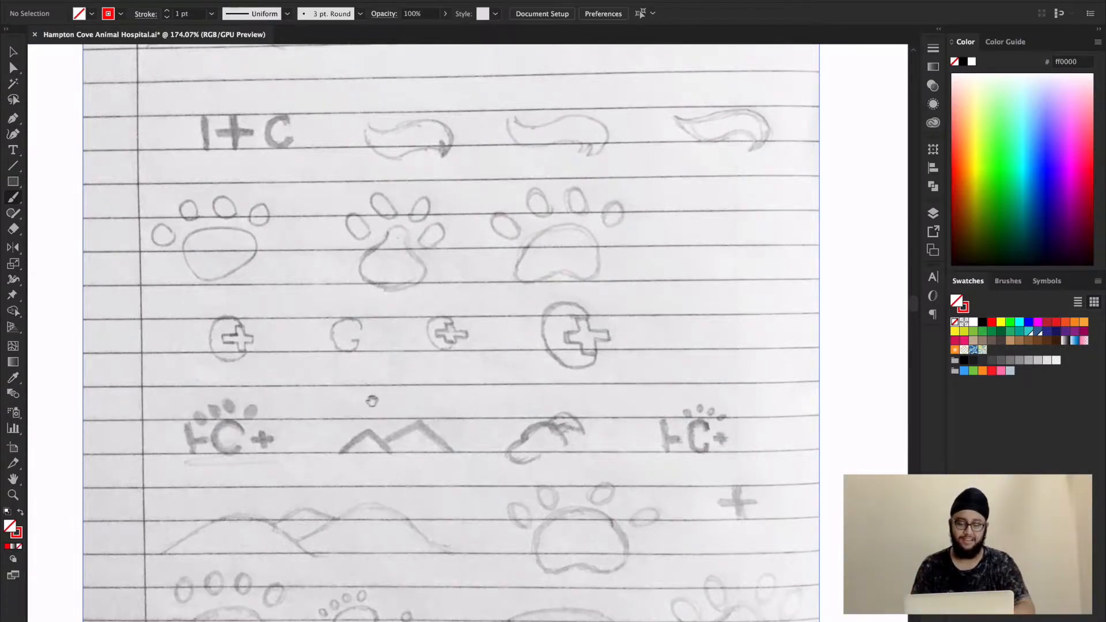
Trace the H, C, plus sign and paw toes of the first HC+ sketch with red brush strokes.
scroll(297, 346, up, 4)
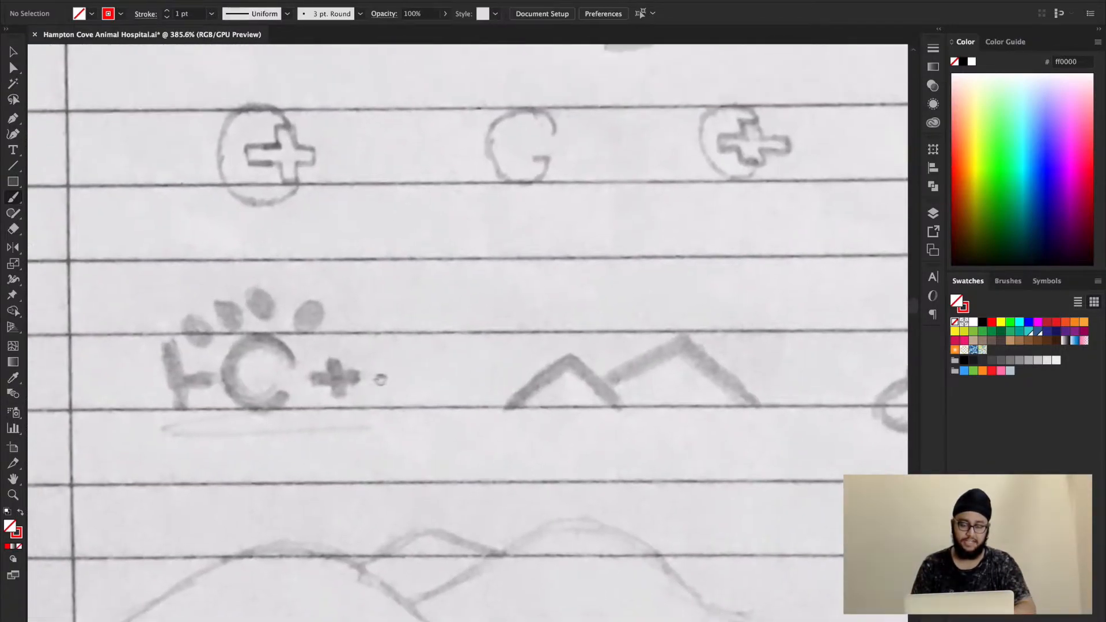
mouse_move(177, 340)
mouse_down()
mouse_move(181, 411)
mouse_move(225, 385)
mouse_up()
mouse_move(289, 361)
mouse_down()
mouse_move(225, 397)
mouse_move(261, 406)
mouse_up()
drag(338, 363, 337, 386)
drag(305, 378, 345, 378)
drag(199, 330, 209, 339)
mouse_move(225, 315)
mouse_down()
mouse_move(233, 325)
mouse_move(260, 312)
mouse_up()
drag(286, 299, 287, 323)
Undo all the red brush strokes over the first HC+ sketch.
key(super+z)
key(super+z)
key(super+z)
key(super+z)
key(super+z)
key(super+z)
key(super+z)
key(super+z)
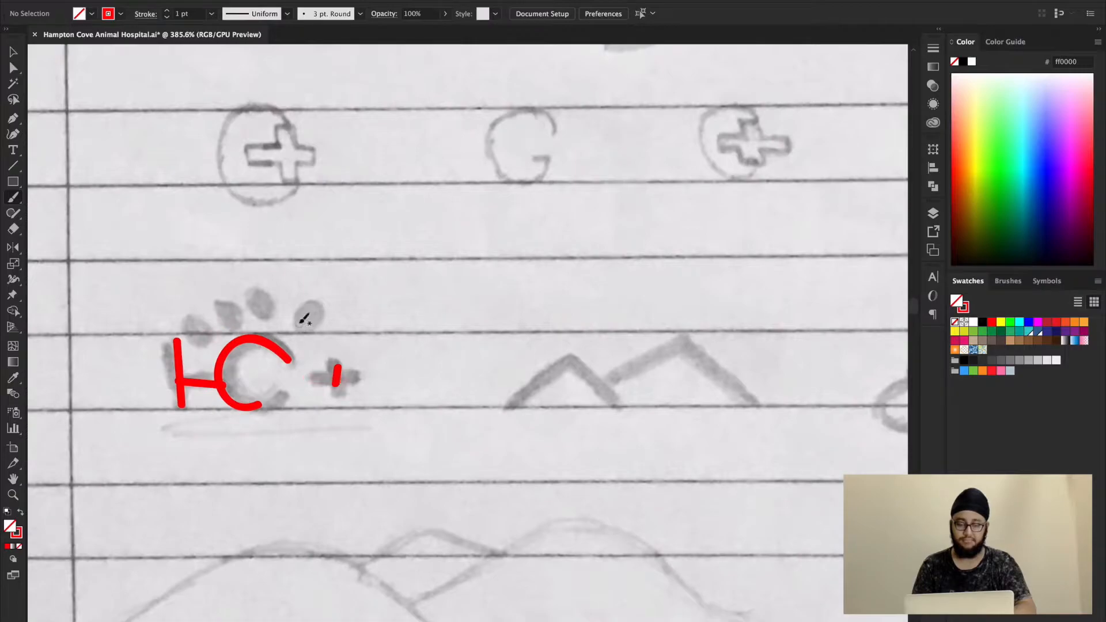
key(super+z)
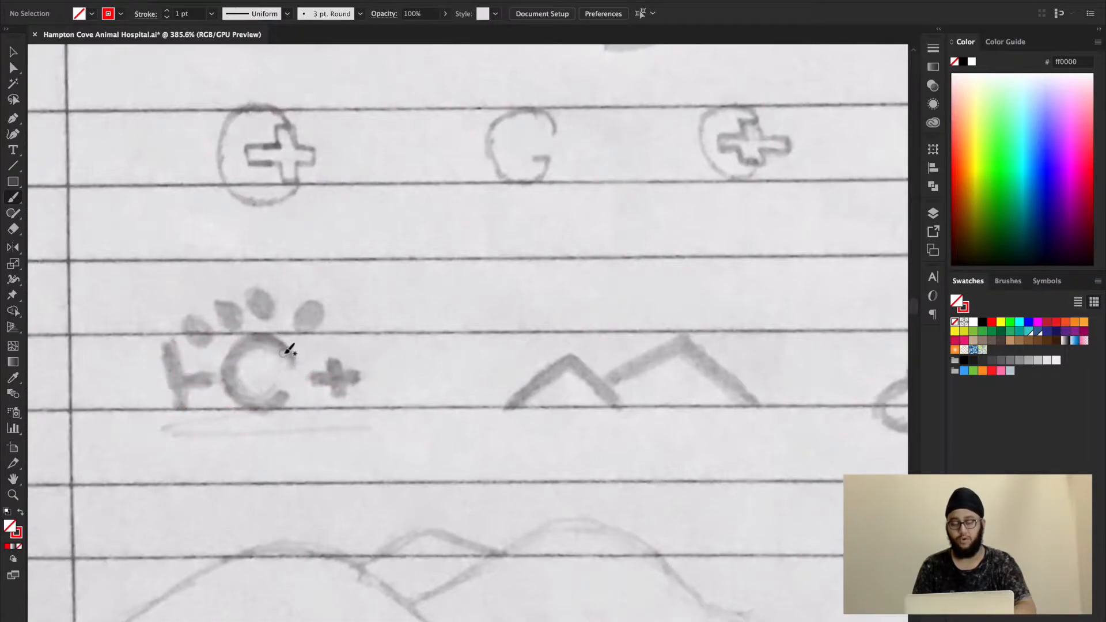
Trace part of the curved sketch beside the angular mountains with a red brush stroke and undo it.
scroll(289, 354, down, 3)
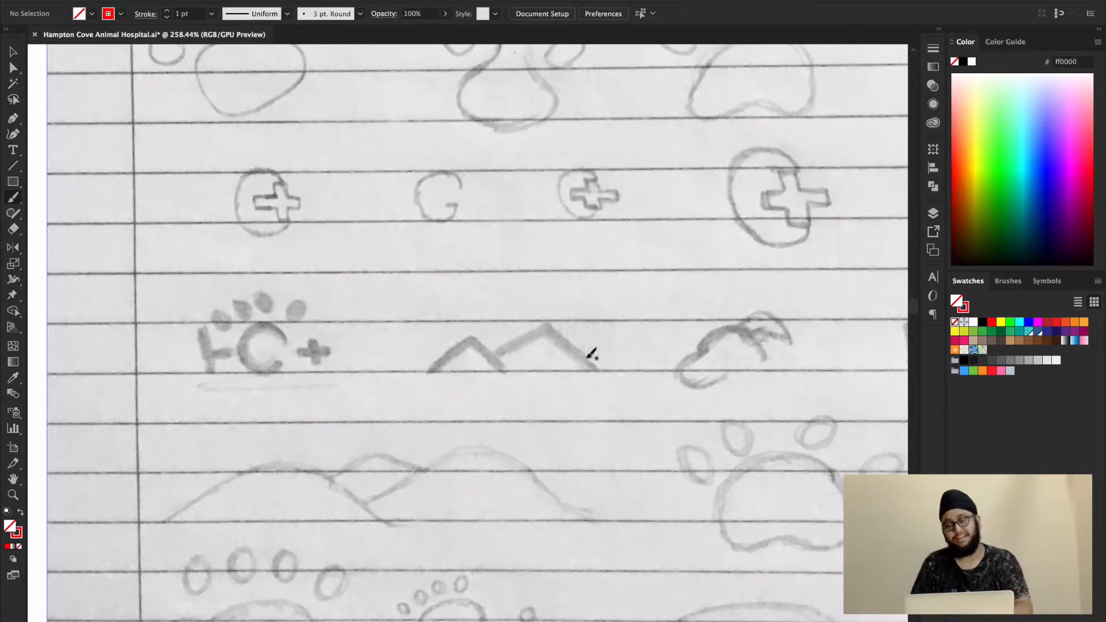
scroll(526, 345, right, 5)
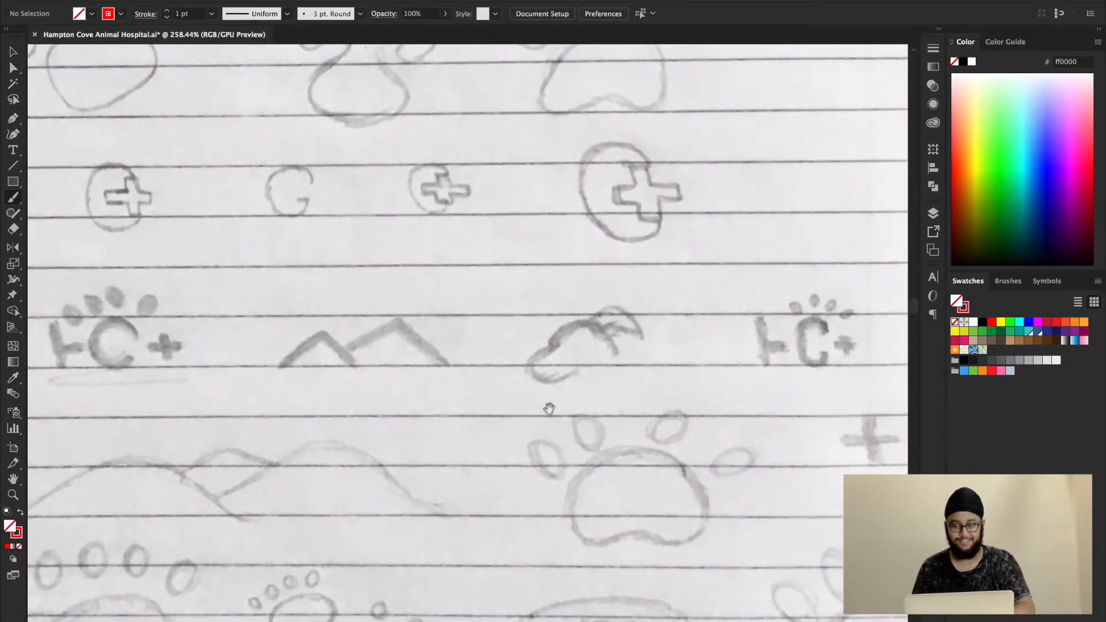
scroll(519, 374, right, 3)
mouse_move(523, 378)
mouse_down()
mouse_move(526, 330)
mouse_move(551, 319)
mouse_move(578, 349)
mouse_up()
key(super+z)
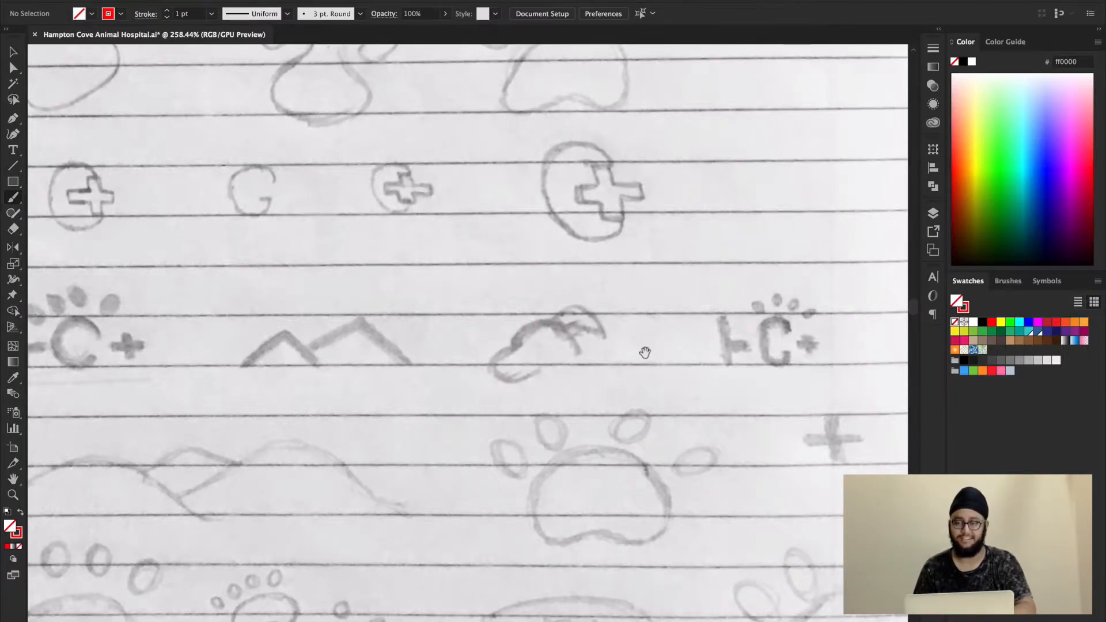
Mark a sketch in the HC+ and mountains row with a red brush stroke and undo it.
scroll(645, 348, down, 3)
scroll(645, 348, right, 3)
scroll(628, 342, right, 5)
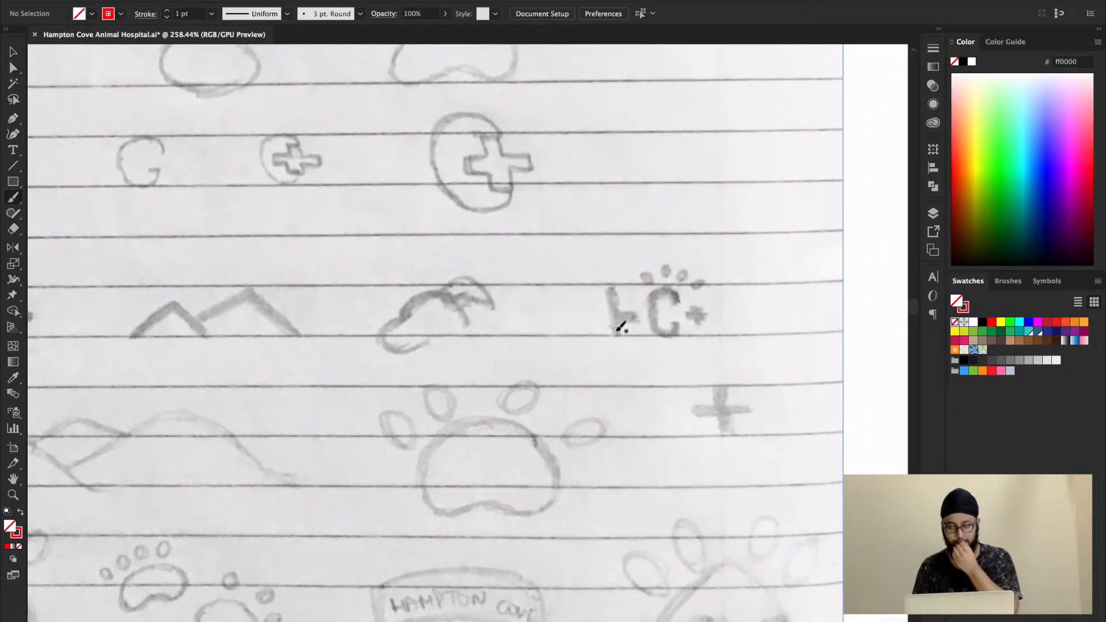
scroll(526, 309, left, 8)
mouse_move(179, 342)
mouse_down()
mouse_move(123, 296)
mouse_move(160, 296)
mouse_move(196, 328)
mouse_move(223, 293)
mouse_up()
key(super+z)
Circle the narrower HC+ sketch at the end of its row in red and undo the circle.
scroll(295, 284, right, 12)
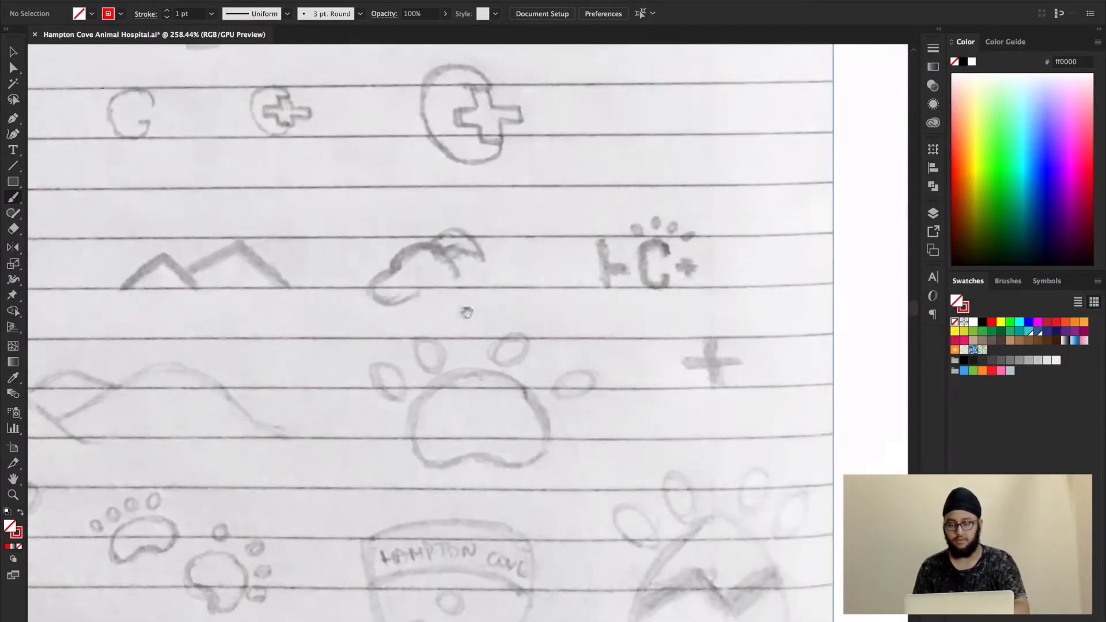
drag(464, 309, 443, 287)
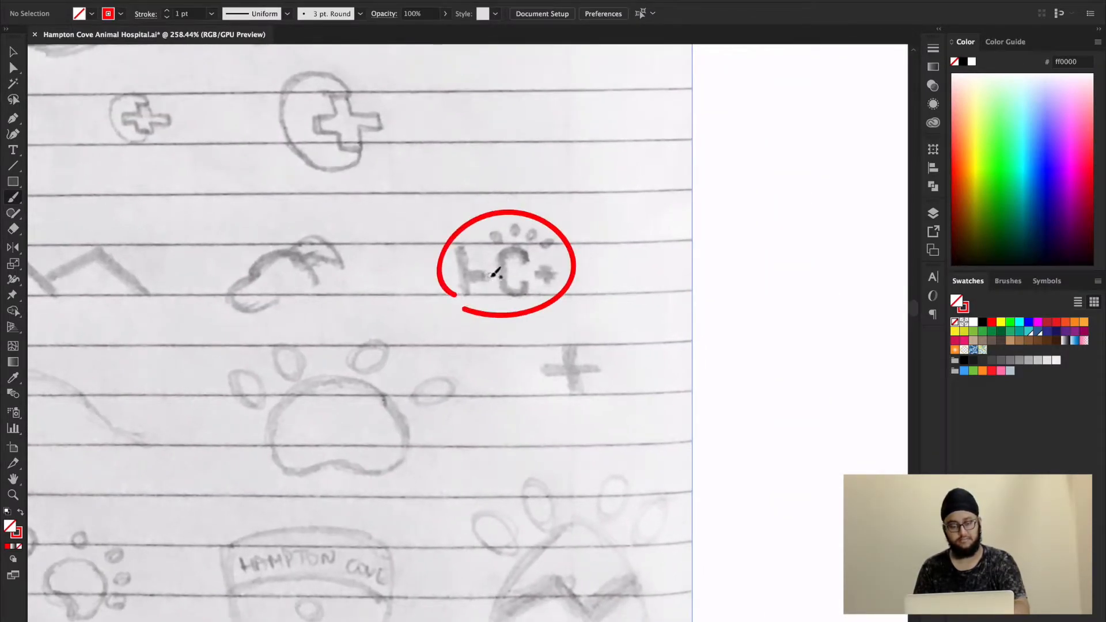
key(super+z)
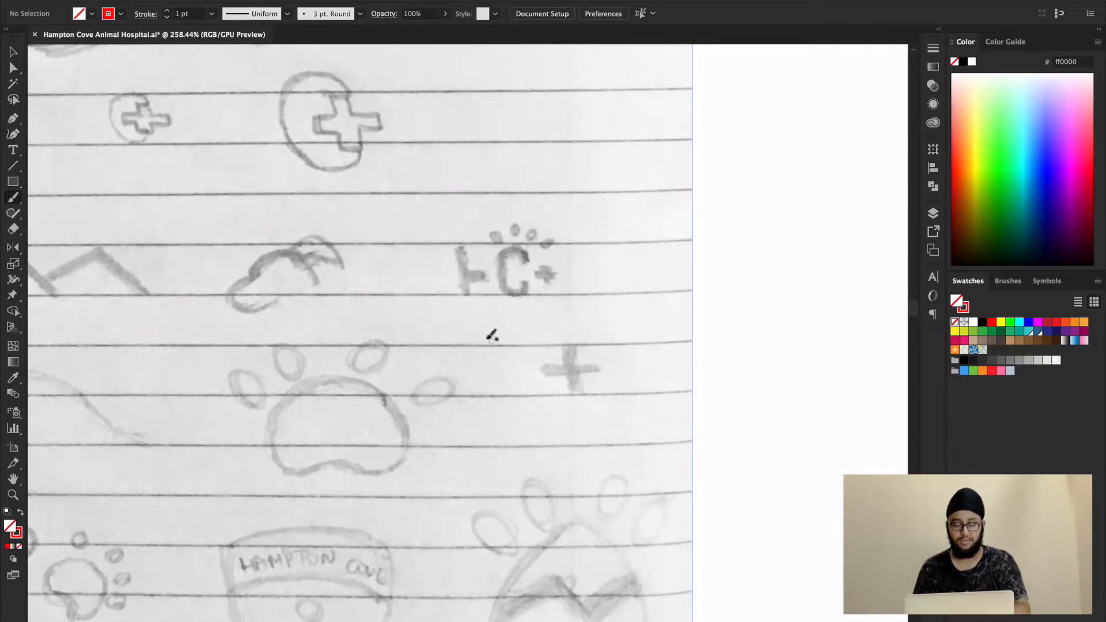
Trace the outline, name band and inner mountains of the Hampton Cove shield sketch with red brush strokes.
scroll(397, 334, left, 6)
scroll(397, 334, up, 1)
scroll(501, 340, right, 15)
scroll(501, 340, down, 7)
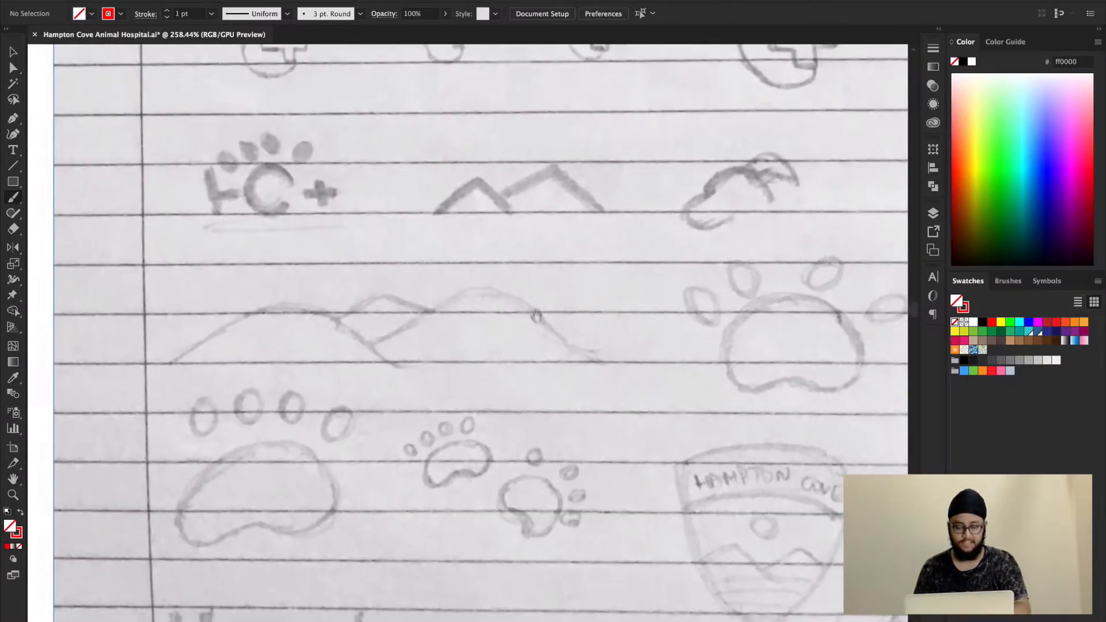
scroll(518, 309, right, 8)
scroll(518, 310, down, 2)
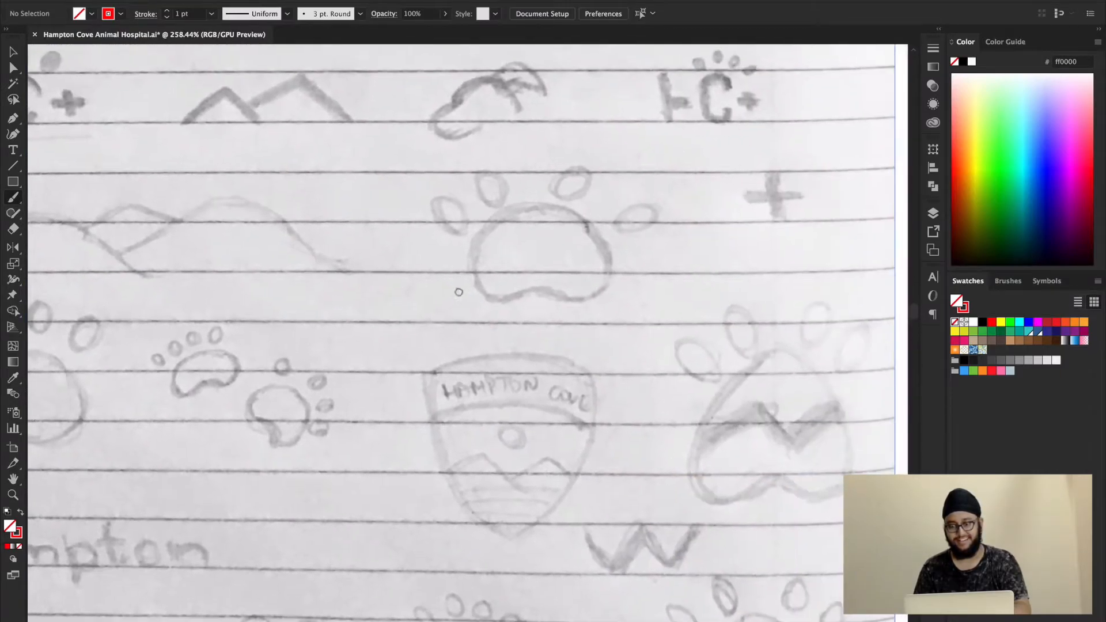
mouse_move(393, 294)
mouse_down()
mouse_move(481, 281)
mouse_move(544, 295)
mouse_move(499, 442)
mouse_move(470, 463)
mouse_up()
mouse_move(408, 333)
mouse_down()
mouse_move(499, 330)
mouse_move(550, 344)
mouse_up()
drag(468, 391, 537, 400)
Undo the red brush strokes over the Hampton Cove shield sketch.
key(ctrl+z)
key(ctrl+z)
key(ctrl+z)
key(ctrl+z)
key(ctrl+z)
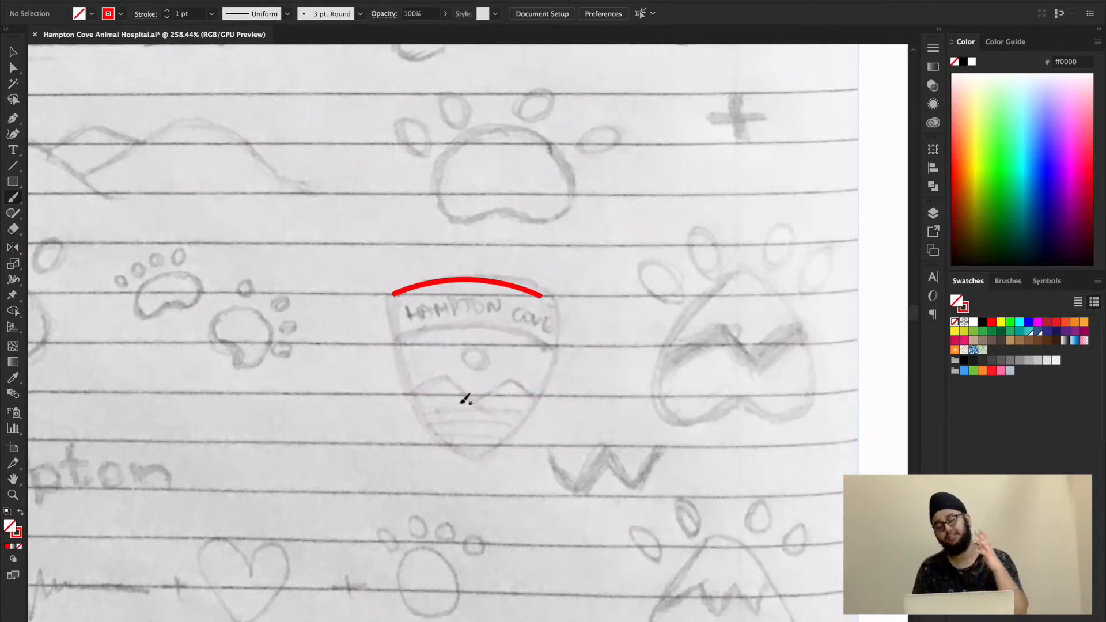
Undo the remaining red arc across the upper edge of the Hampton Cove shield sketch.
key(ctrl+z)
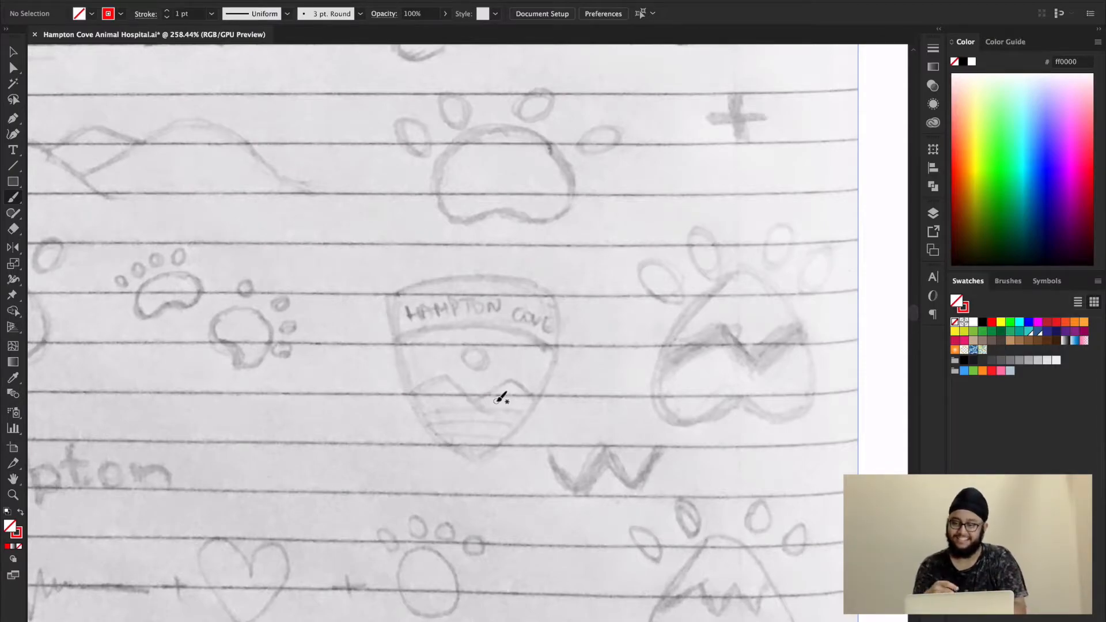
Trace the pad outline, four toes and inner mountain zigzag of the paw sketch beside the shield with red brush strokes.
drag(447, 421, 550, 374)
mouse_move(412, 408)
mouse_down()
mouse_move(417, 388)
mouse_move(655, 360)
mouse_move(642, 348)
mouse_up()
scroll(643, 348, right, 15)
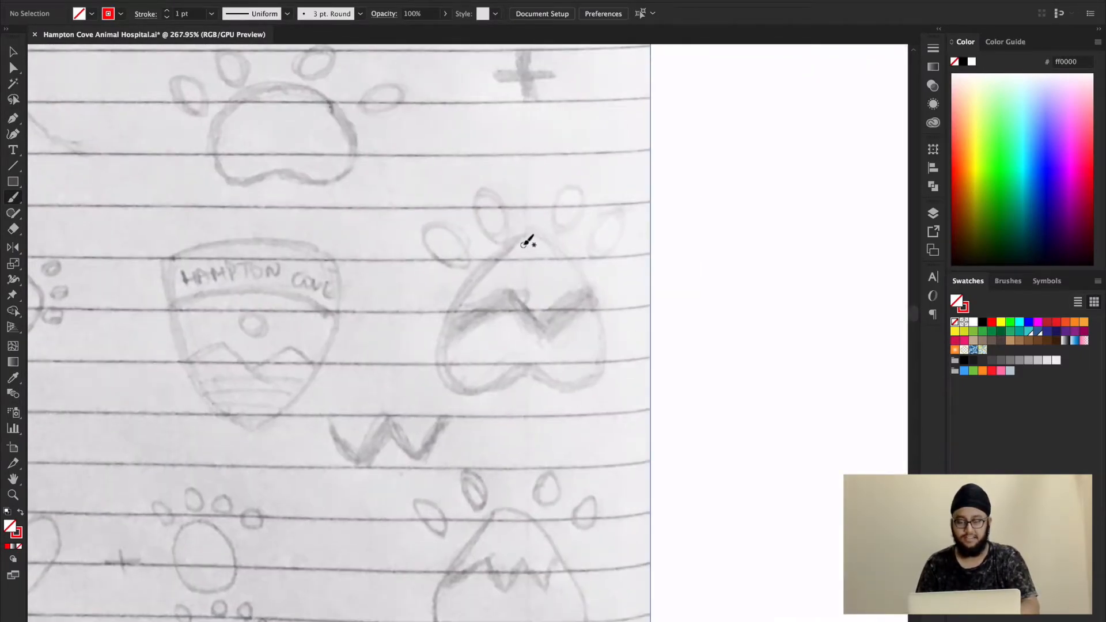
mouse_move(525, 238)
mouse_down()
mouse_move(493, 263)
mouse_move(459, 327)
mouse_move(466, 396)
mouse_move(526, 363)
mouse_move(589, 381)
mouse_move(615, 330)
mouse_move(567, 253)
mouse_move(527, 238)
mouse_up()
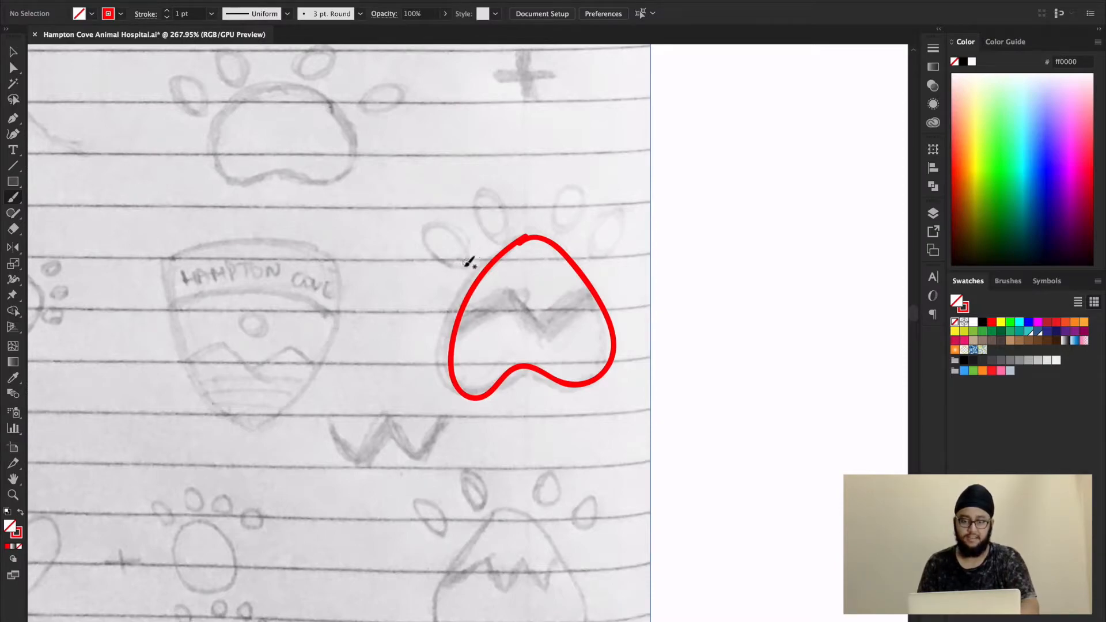
mouse_move(466, 264)
mouse_down()
mouse_move(429, 249)
mouse_move(464, 265)
mouse_up()
mouse_move(491, 233)
mouse_down()
mouse_move(473, 199)
mouse_move(493, 234)
mouse_move(570, 228)
mouse_move(551, 222)
mouse_up()
drag(600, 212, 594, 233)
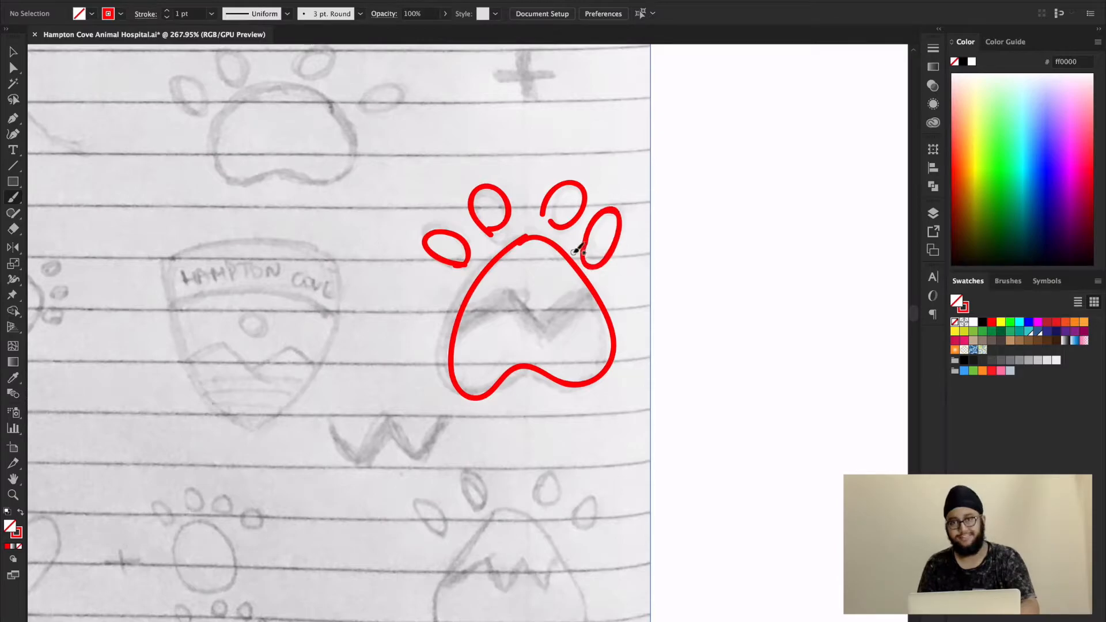
mouse_move(461, 322)
mouse_down()
mouse_move(521, 292)
mouse_move(571, 304)
mouse_move(591, 284)
mouse_up()
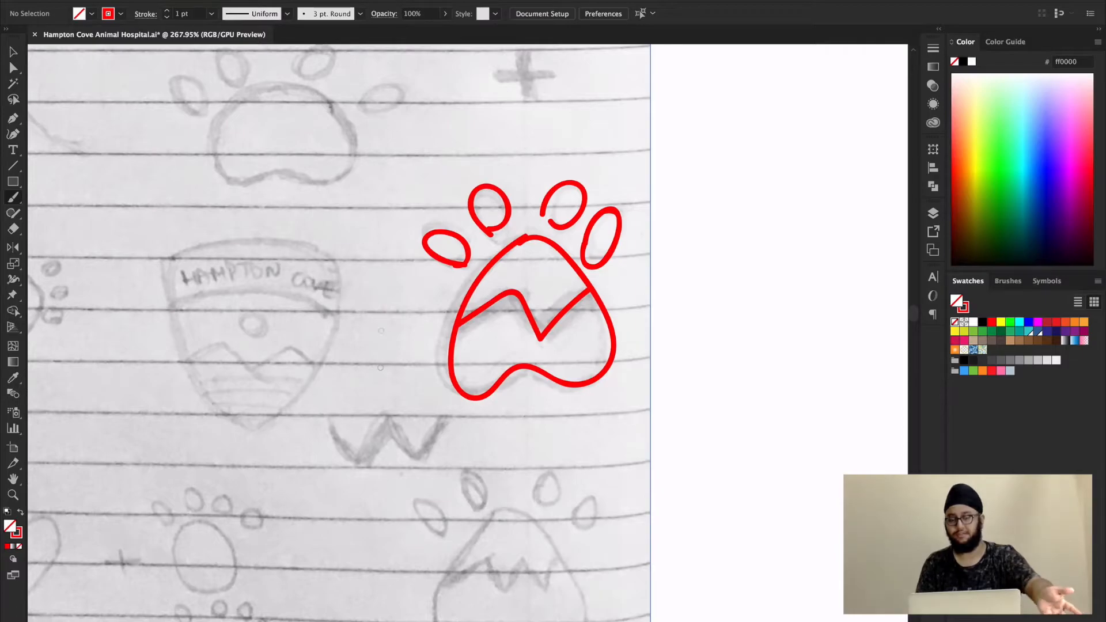
Undo all the red brush strokes over the mountain paw sketch.
key(ctrl+z)
key(ctrl+z)
key(ctrl+z)
key(ctrl+z)
key(ctrl+z)
key(ctrl+z)
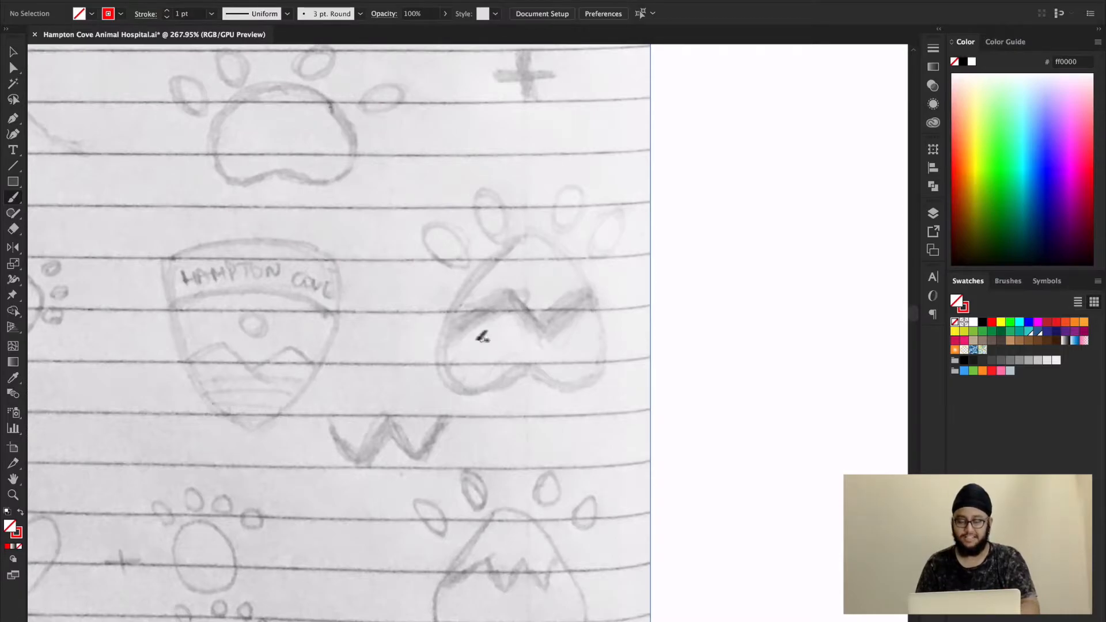
Circle the heartbeat line sketch below the Hampton lettering in red and undo the circle.
drag(424, 357, 573, 255)
scroll(573, 256, down, 5)
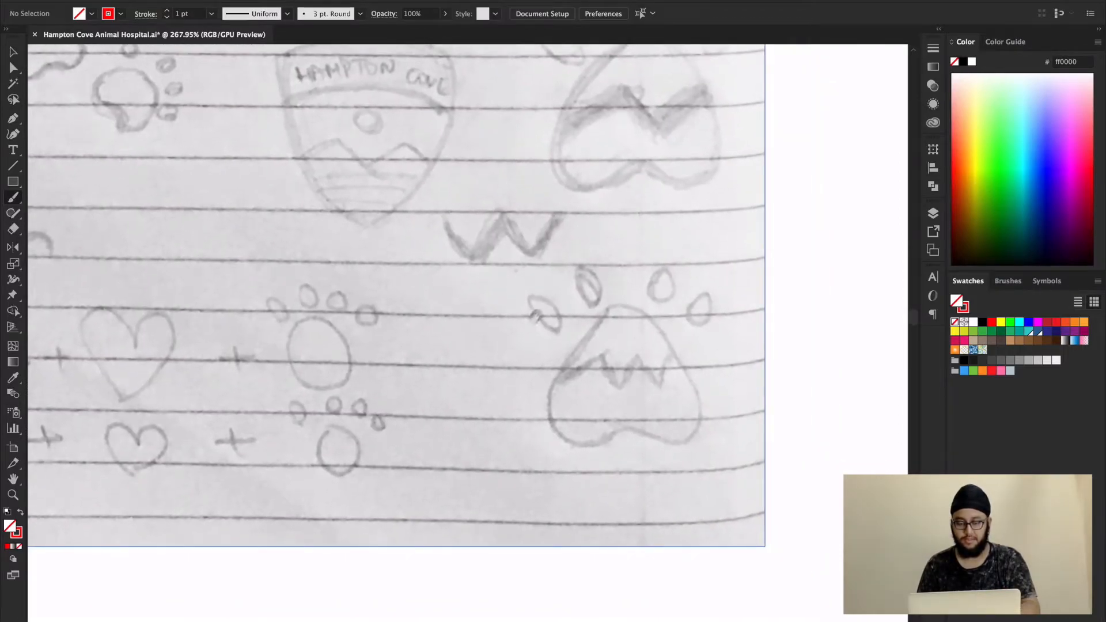
scroll(586, 332, left, 3)
scroll(586, 332, down, 3)
scroll(586, 332, left, 12)
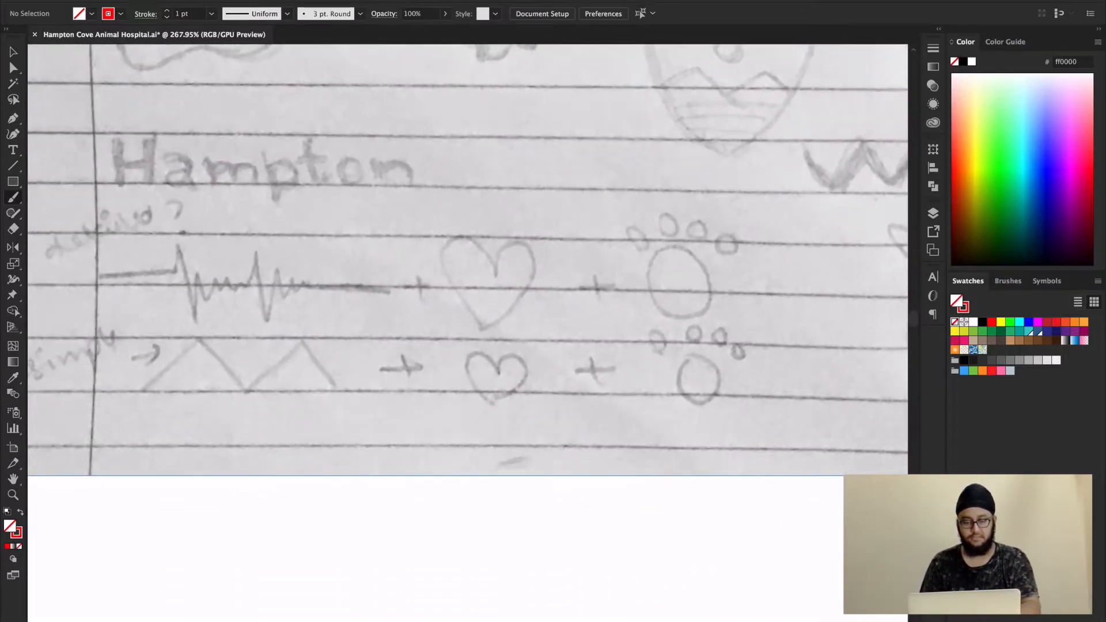
drag(505, 444, 452, 447)
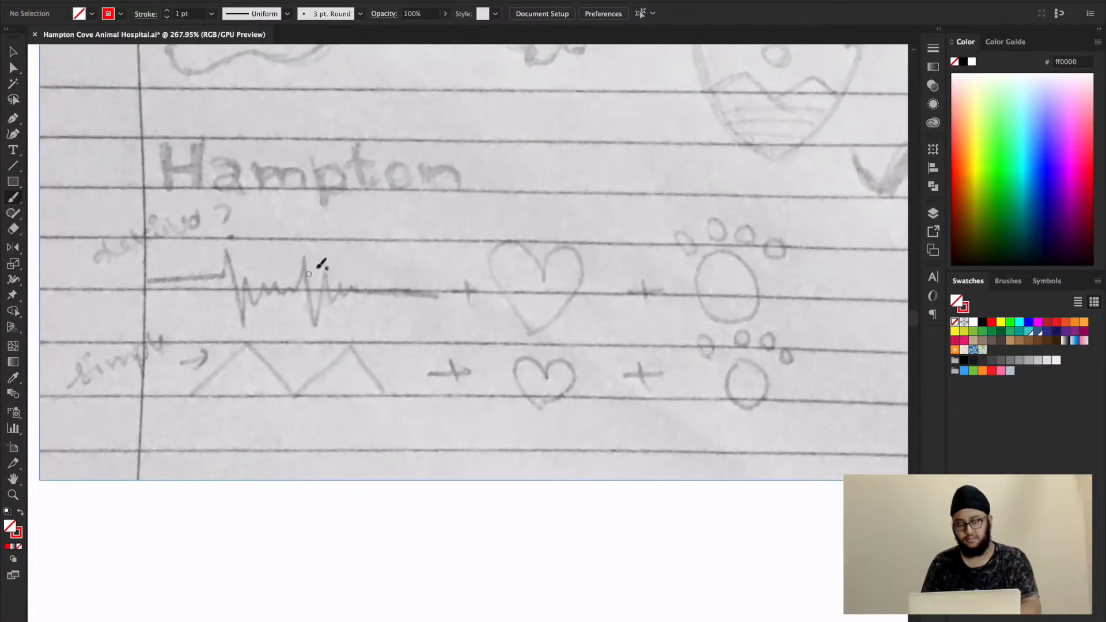
drag(337, 236, 271, 242)
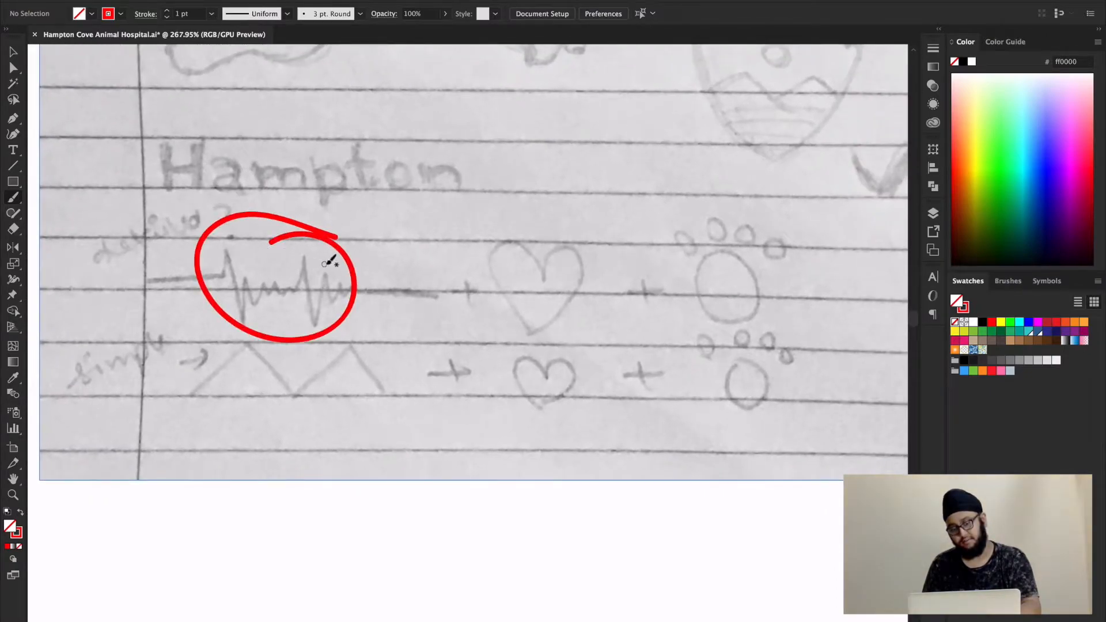
key(ctrl+z)
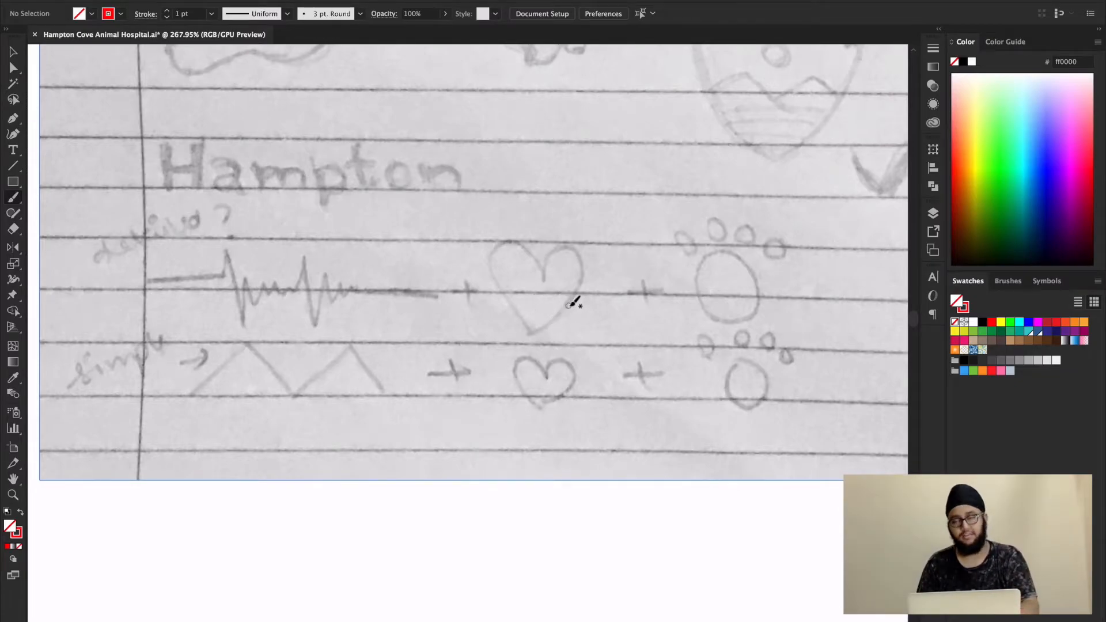
Underline the simple mountains, heart and paw sketches in the last row in red and undo the underlines.
drag(590, 311, 573, 264)
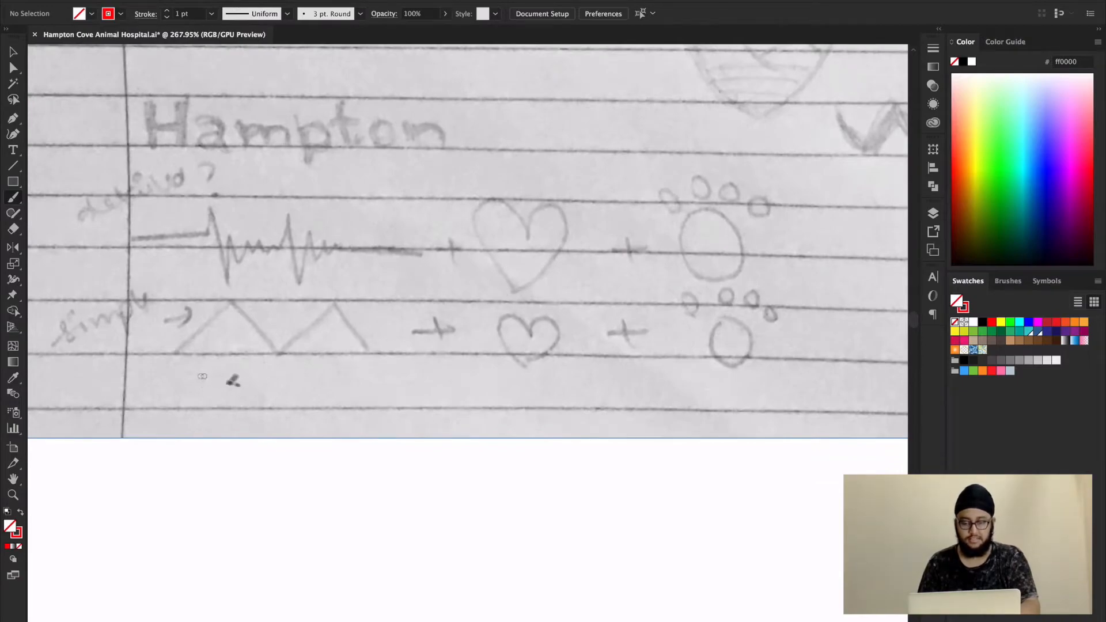
drag(184, 385, 288, 381)
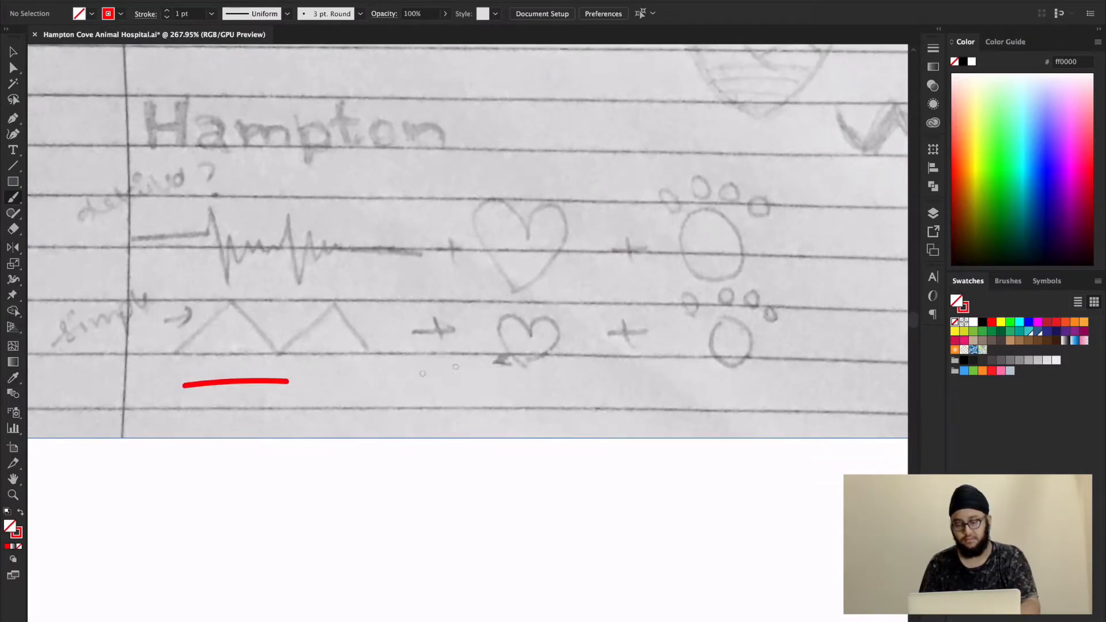
drag(490, 385, 552, 379)
drag(694, 385, 743, 378)
key(ctrl+z)
key(ctrl+z)
key(ctrl+z)
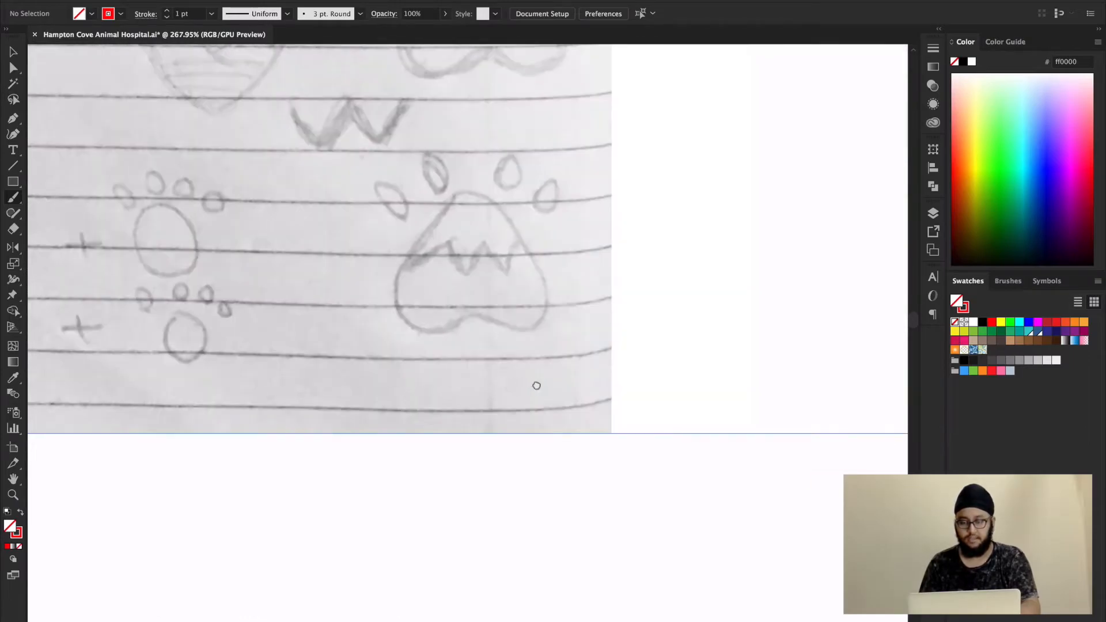
Mark the vector heart outline below the sketch page with red brush strokes and undo them.
drag(557, 300, 578, 398)
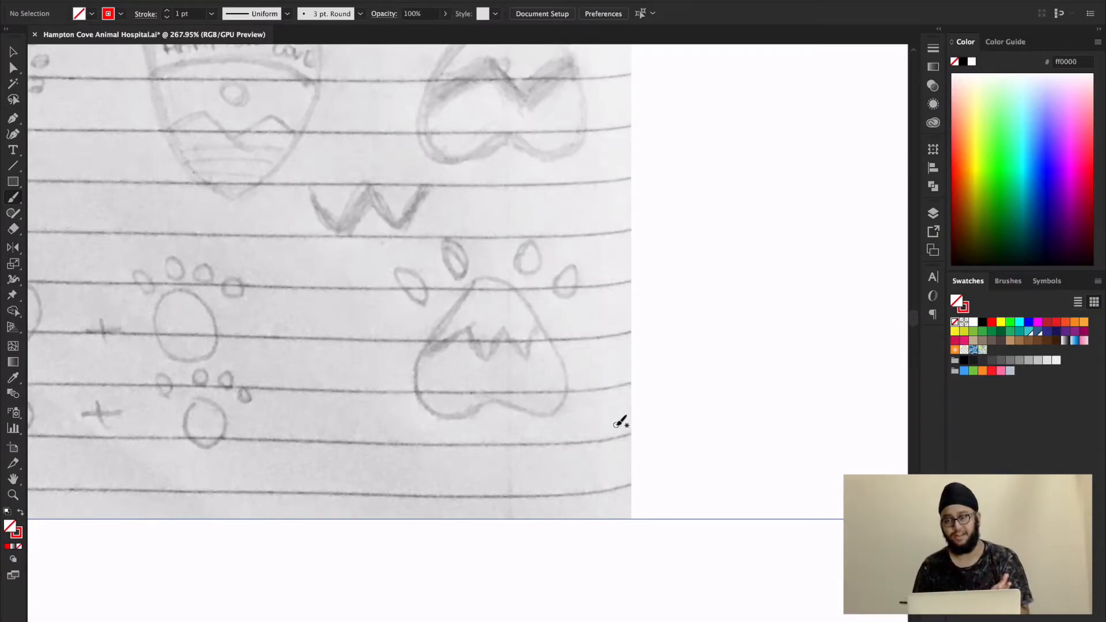
scroll(396, 415, down, 3)
mouse_move(365, 474)
mouse_down()
mouse_move(451, 375)
mouse_move(467, 298)
mouse_move(447, 187)
mouse_up()
scroll(438, 193, up, 3)
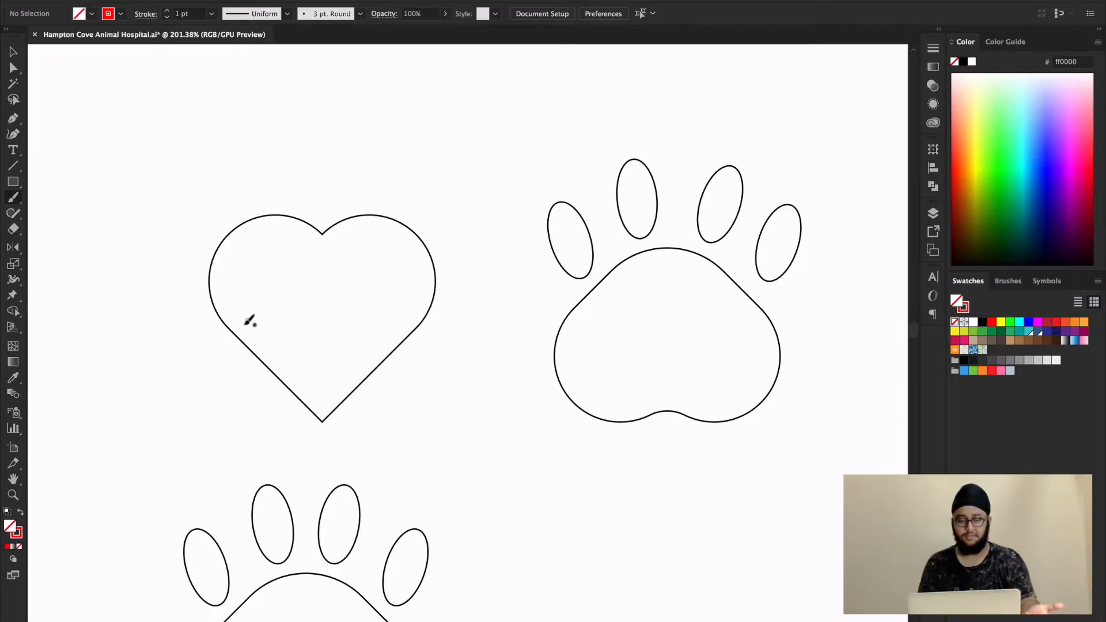
mouse_move(245, 316)
mouse_down()
mouse_move(314, 244)
mouse_move(409, 316)
mouse_up()
mouse_move(320, 235)
mouse_down()
mouse_move(406, 245)
mouse_move(408, 315)
mouse_move(281, 324)
mouse_up()
key(ctrl+z)
key(ctrl+z)
key(ctrl+z)
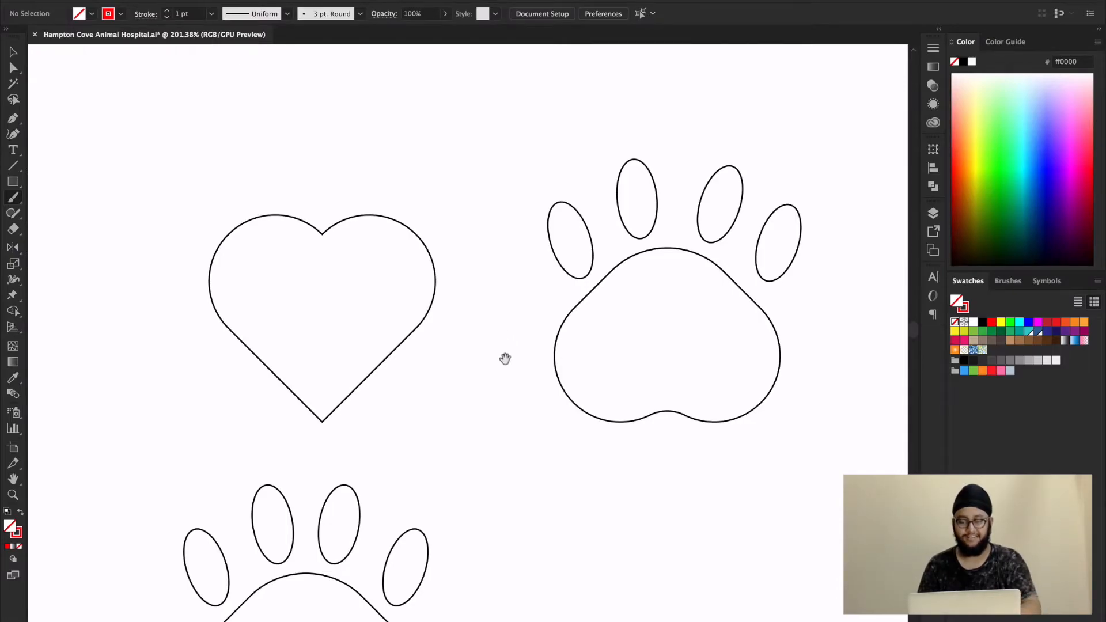
Examine the two outlined vector paws and the solid black paws below them.
scroll(464, 358, right, 5)
drag(463, 374, 454, 368)
drag(497, 278, 505, 251)
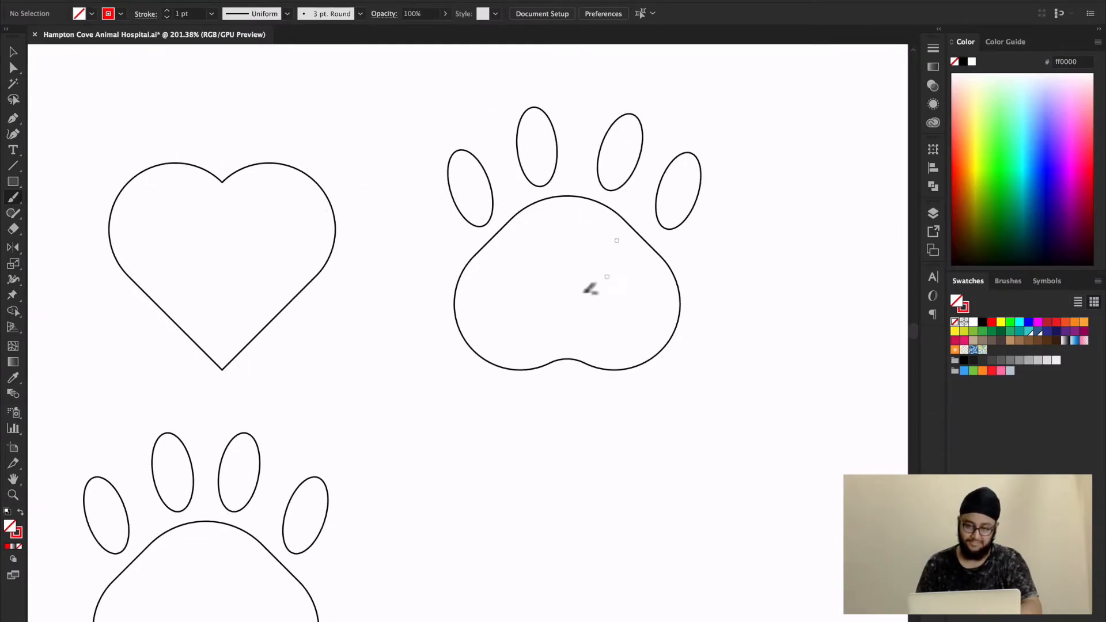
scroll(575, 313, right, 3)
scroll(576, 314, down, 2)
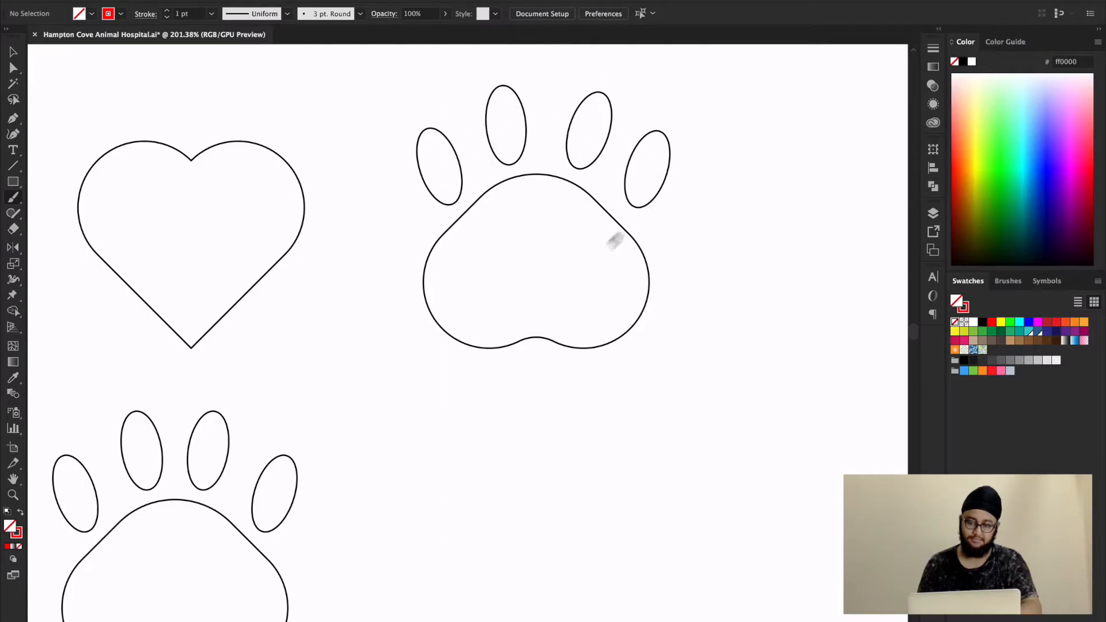
drag(336, 366, 531, 205)
scroll(532, 205, down, 3)
scroll(532, 204, left, 2)
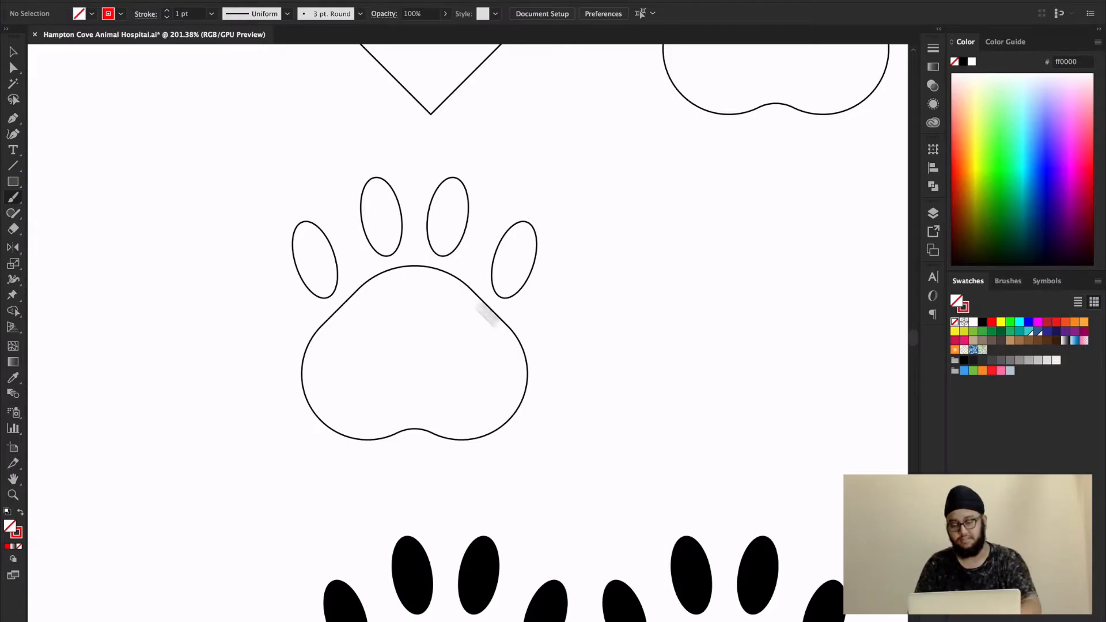
scroll(470, 292, down, 5)
scroll(469, 291, right, 3)
scroll(517, 266, down, 2)
scroll(517, 266, right, 2)
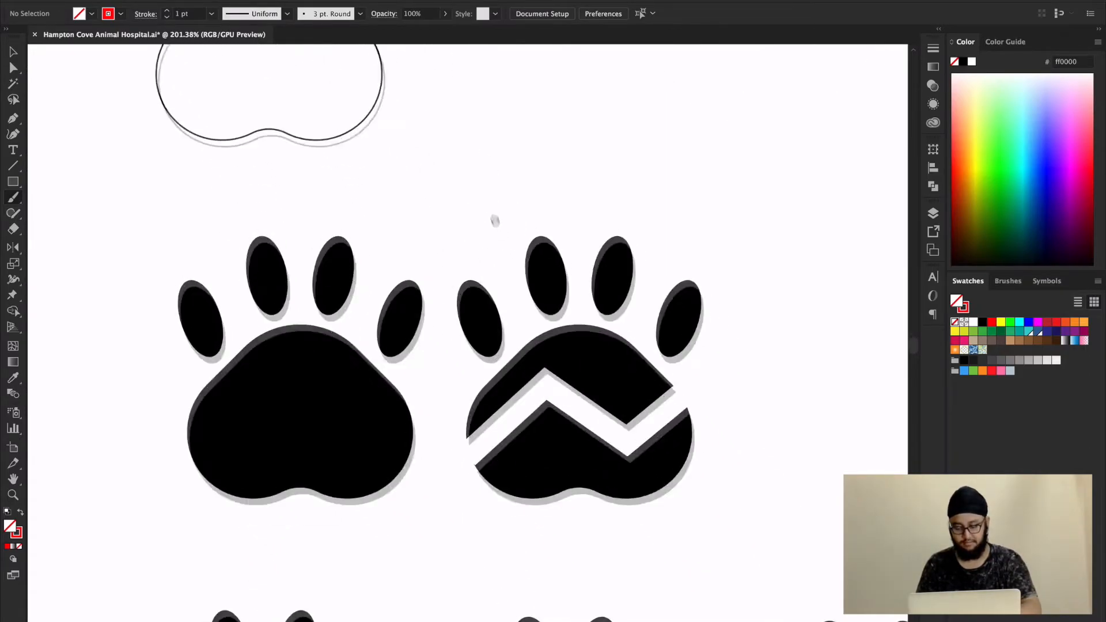
Move the black paw with the zigzag cut slightly farther from the solid black paw and group its parts.
key(v)
click(584, 386)
key(super+shift+a)
click(593, 393)
key(super+shift+a)
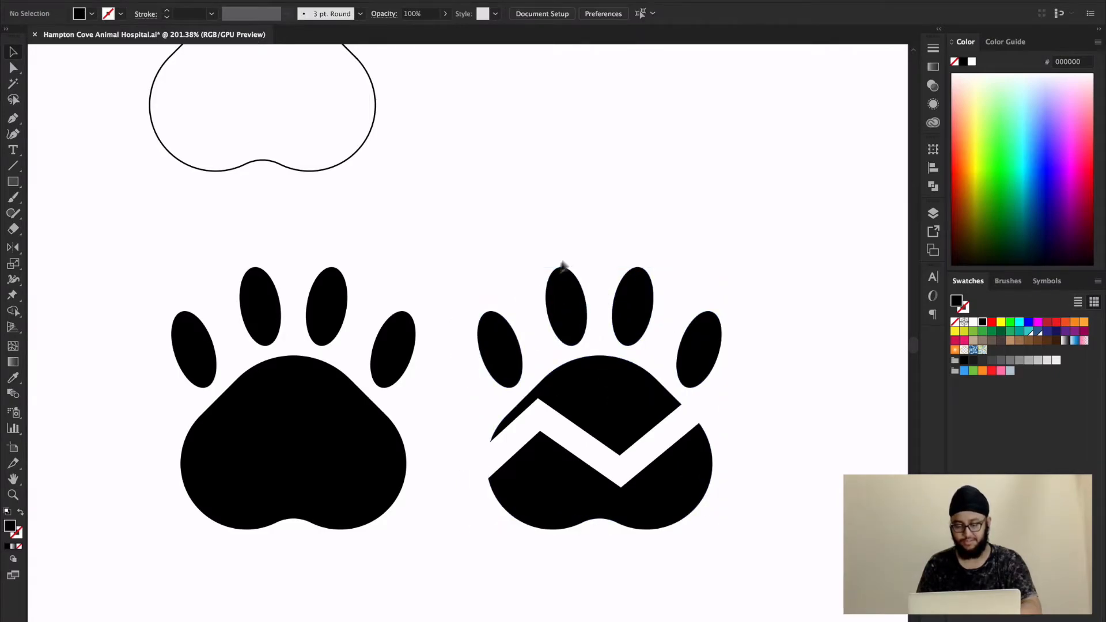
click(526, 452)
drag(673, 223, 572, 448)
drag(593, 399, 634, 399)
key(super+g)
click(567, 228)
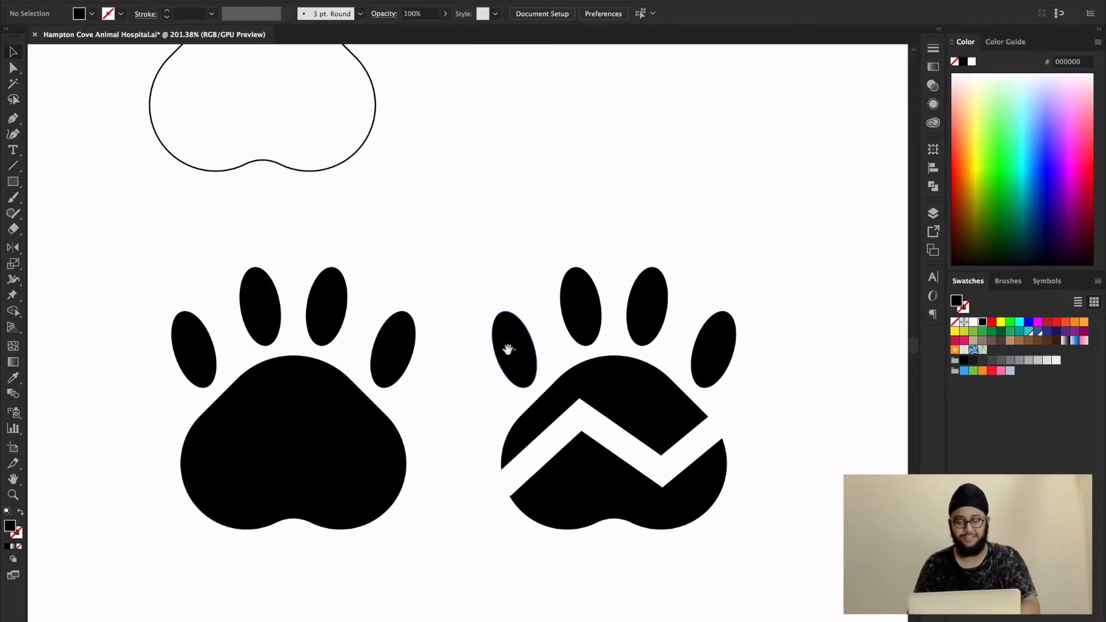
Shift the white mountain shape covering the lower part of the next row's first paw and undo the move.
scroll(506, 345, down, 10)
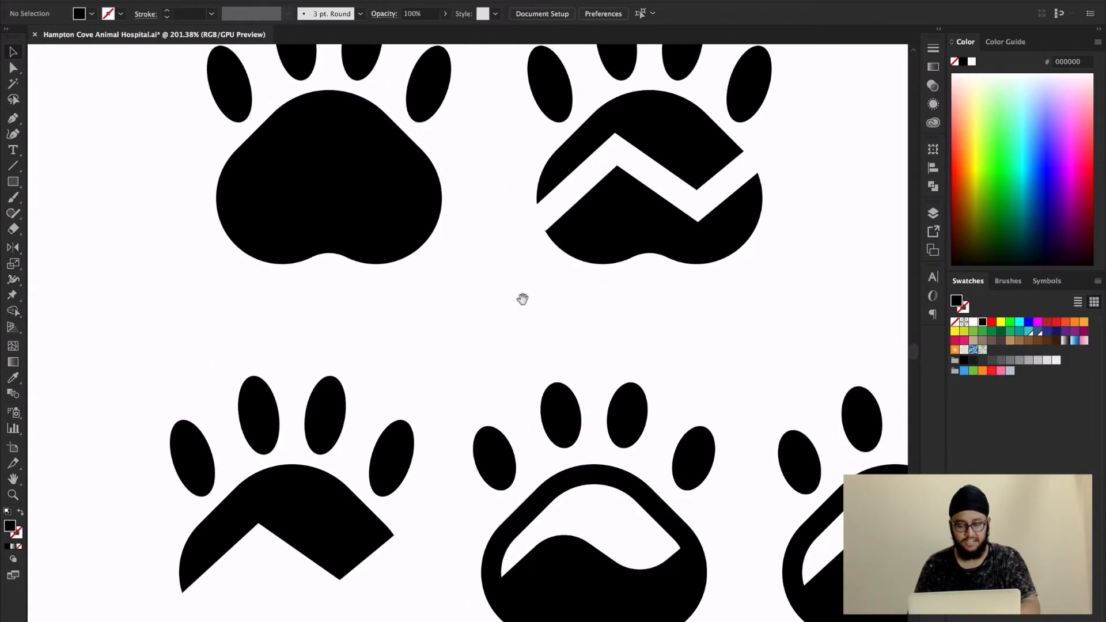
scroll(522, 299, left, 5)
drag(415, 545, 363, 534)
key(super+z)
click(525, 324)
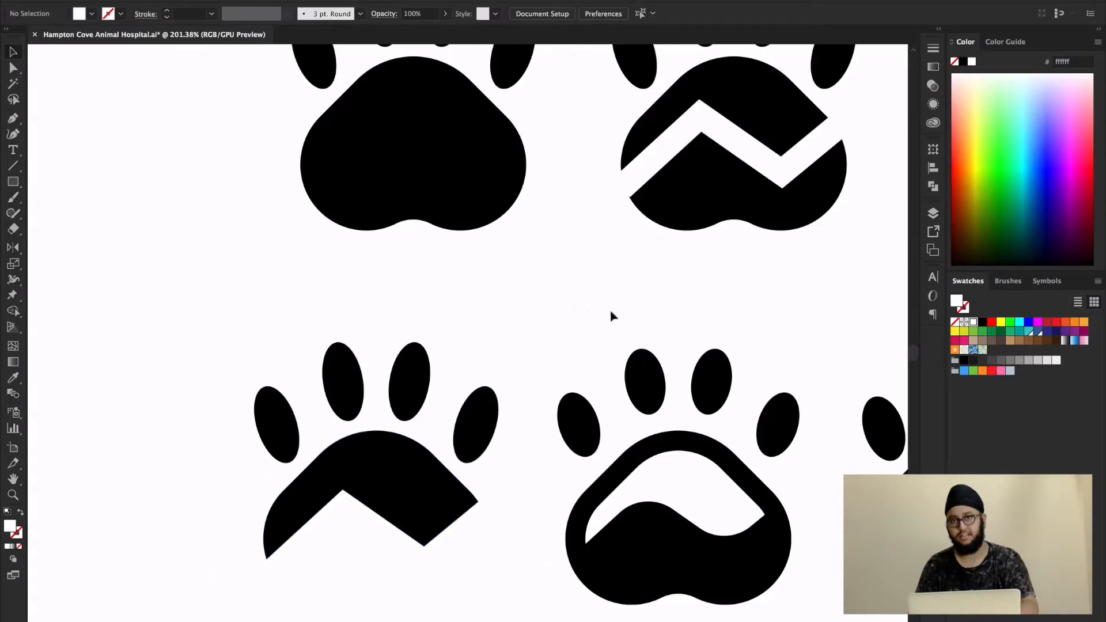
Compare the paw variations with curved mountains inside an outlined pad, inspecting their paths in Outline view.
scroll(627, 309, right, 20)
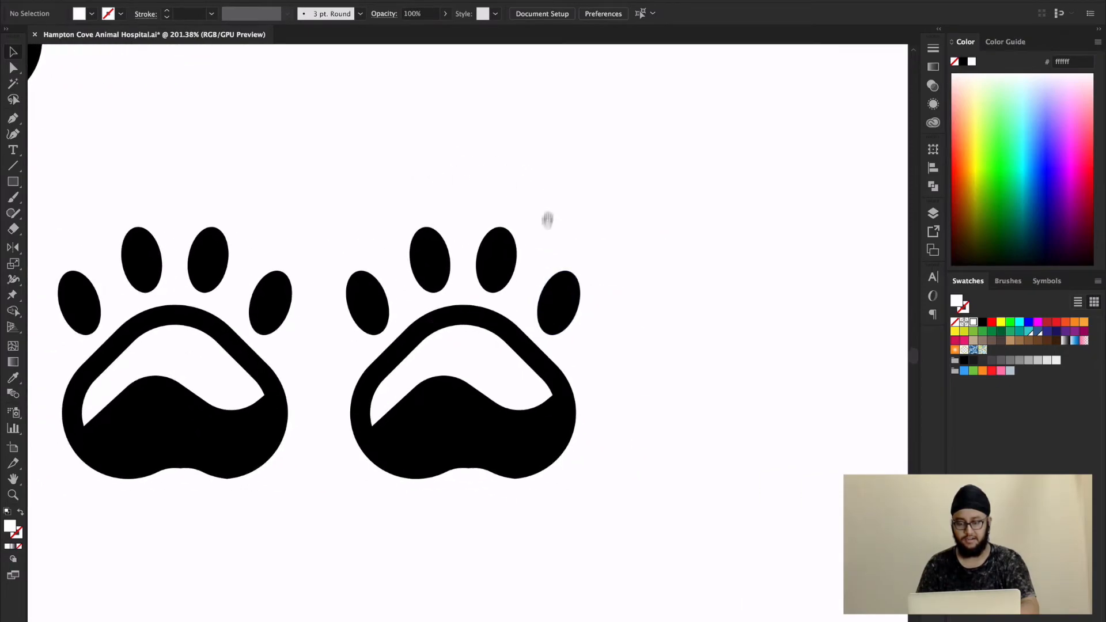
click(546, 311)
click(600, 222)
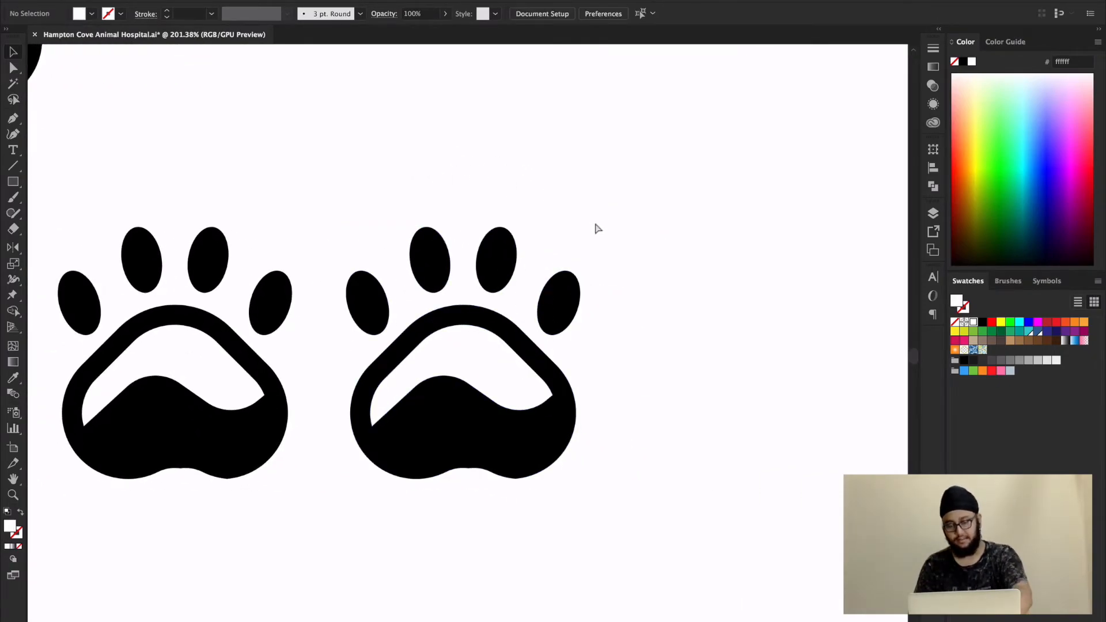
key(super+y)
scroll(360, 291, left, 20)
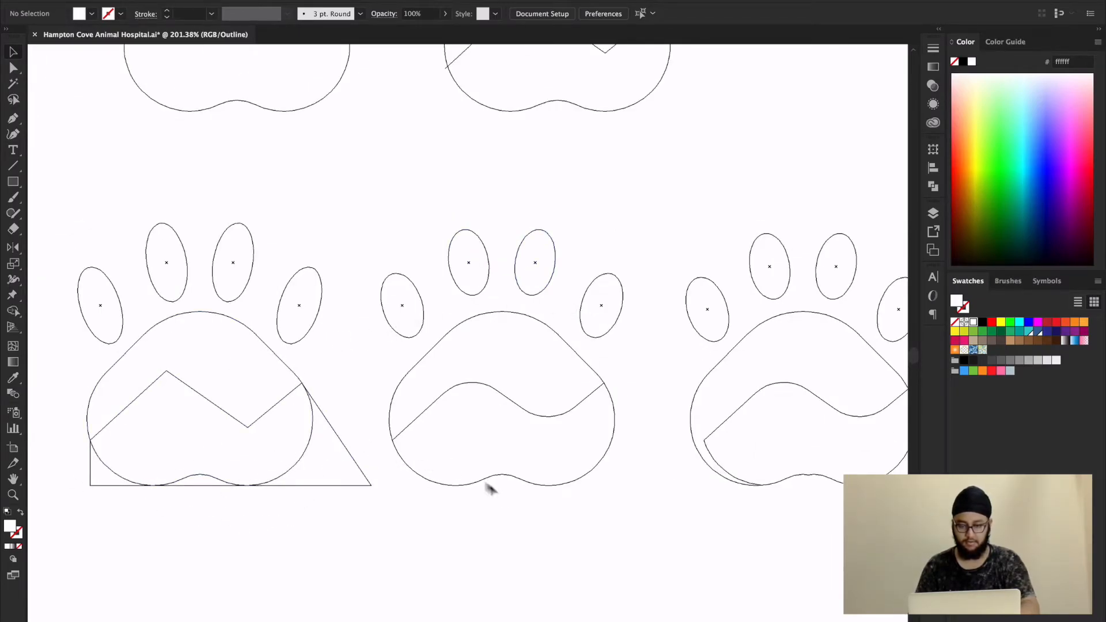
scroll(407, 413, right, 6)
key(ctrl+y)
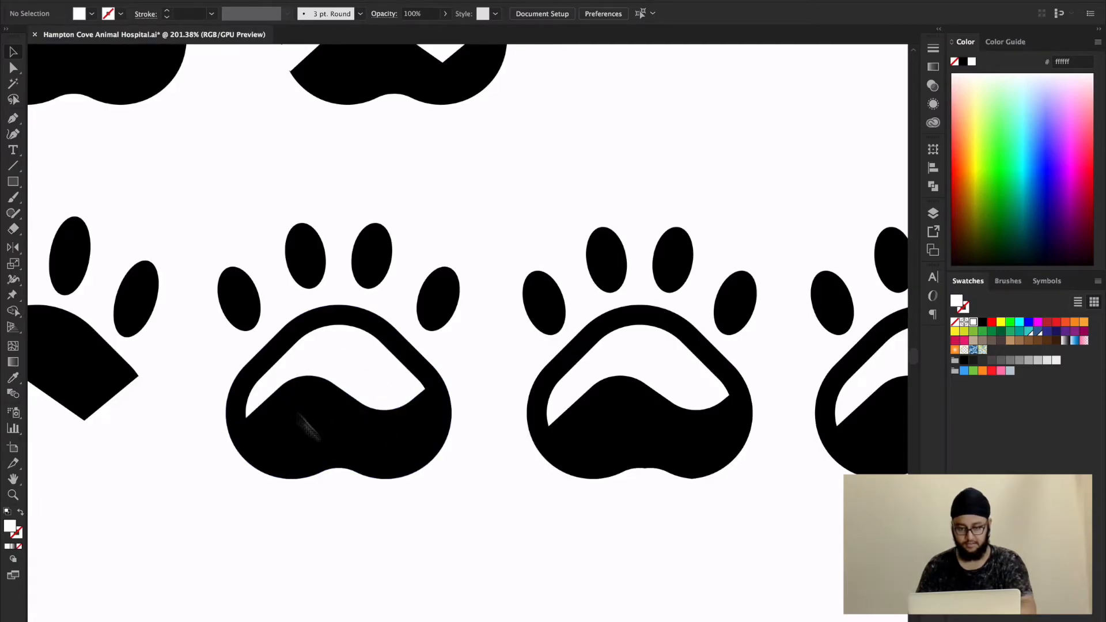
scroll(486, 487, right, 6)
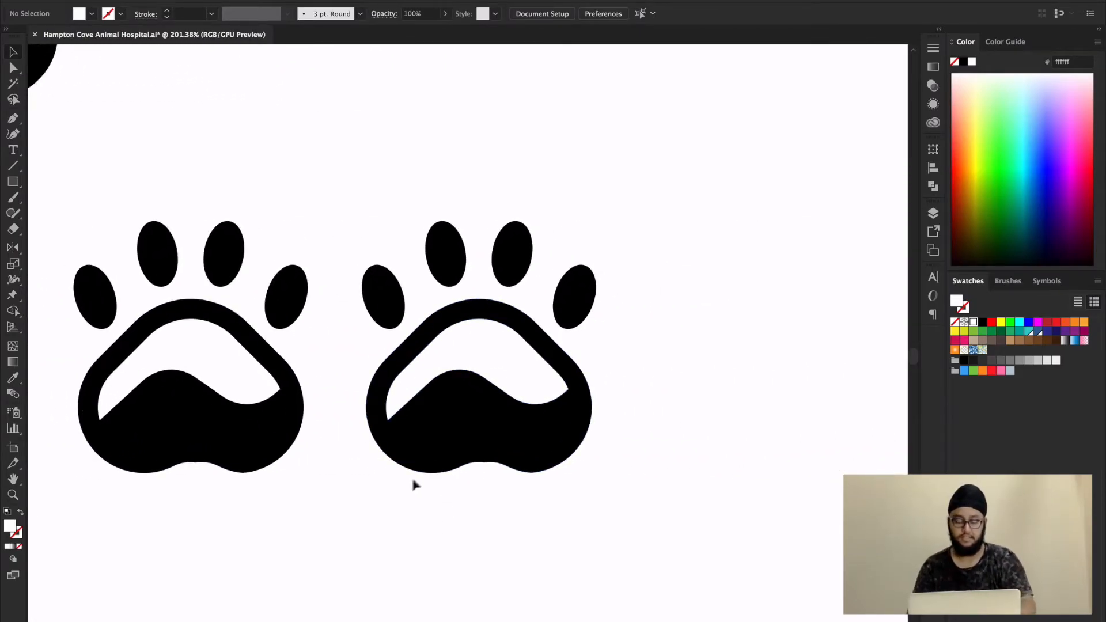
key(ctrl+y)
key(ctrl+y)
drag(529, 491, 524, 467)
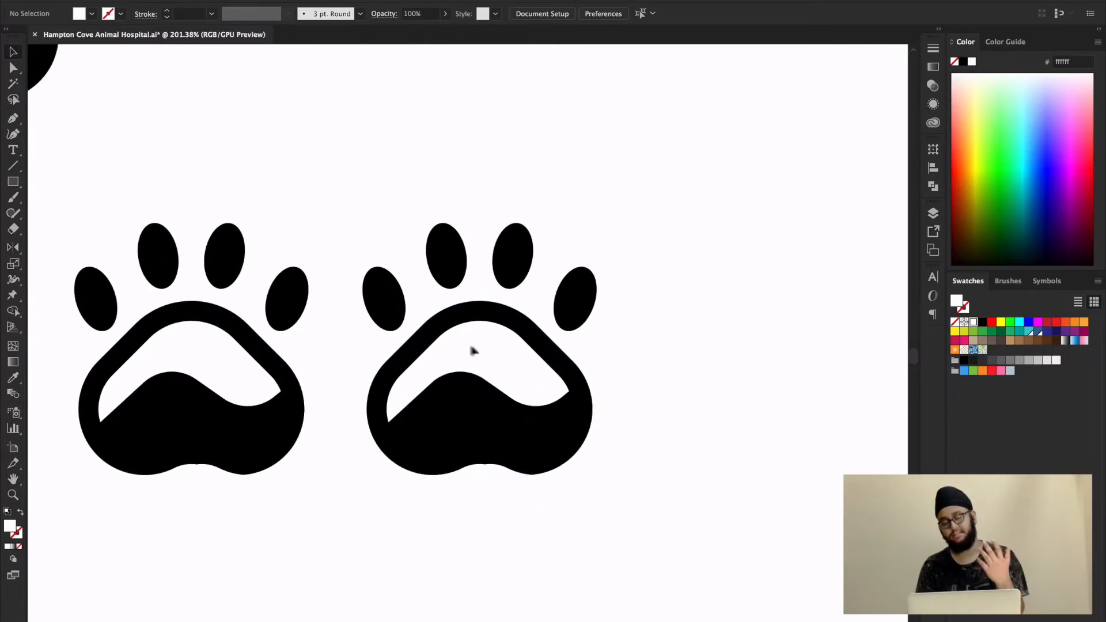
Mark the upper edge of the last paw's pad with a brush stroke and undo it.
key(b)
mouse_move(467, 317)
mouse_down()
mouse_move(400, 365)
mouse_move(399, 439)
mouse_move(489, 403)
mouse_move(479, 327)
mouse_up()
key(super+z)
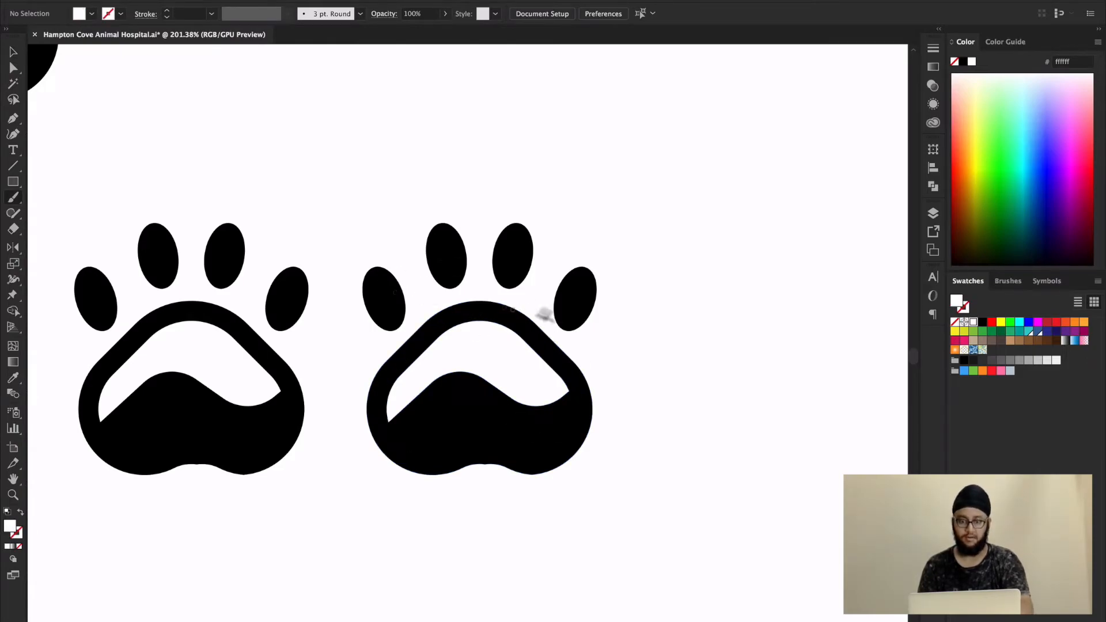
key(v)
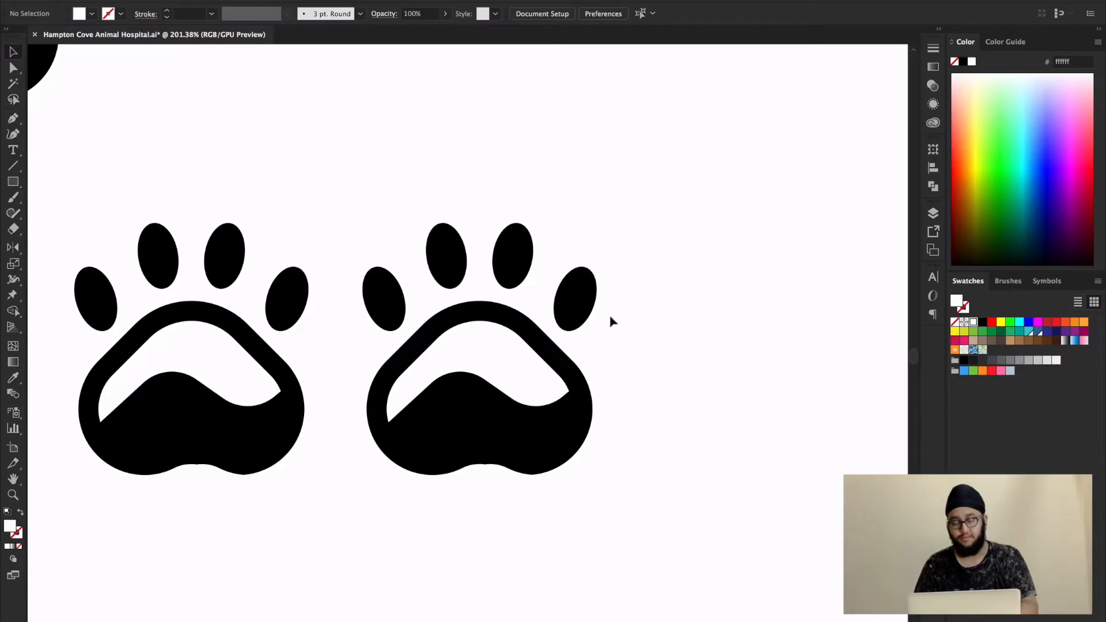
Examine the first horizontal Hampton Cove lockup beside the version below it with a medical cross in the "o" of Cove.
scroll(611, 313, down, 6)
scroll(565, 412, up, 5)
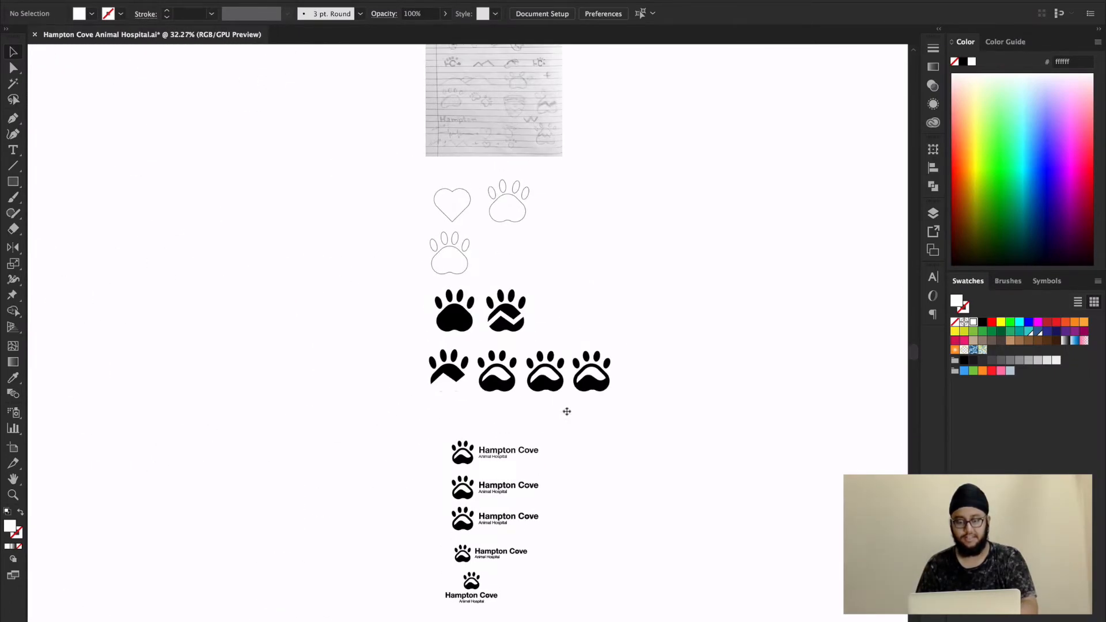
scroll(533, 463, down, 5)
scroll(573, 356, left, 5)
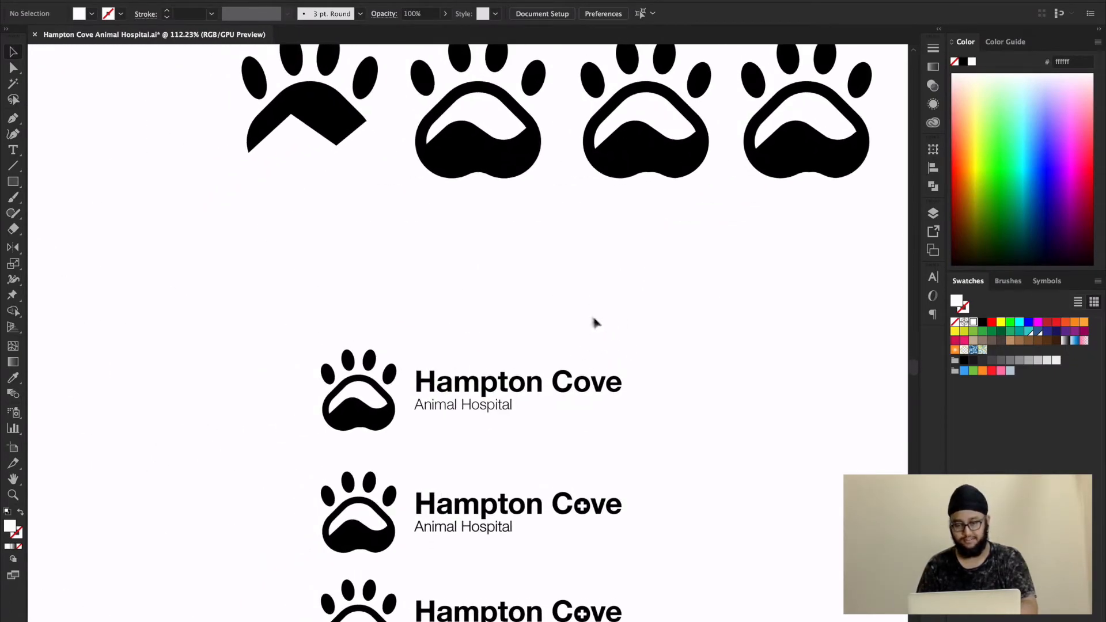
scroll(542, 382, up, 5)
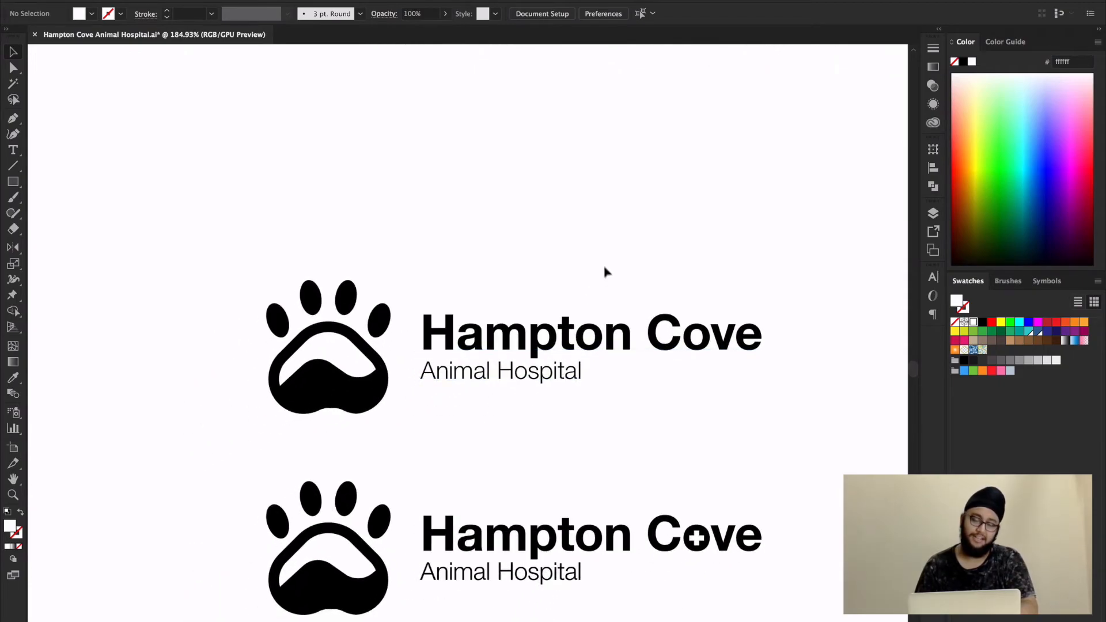
drag(595, 264, 594, 245)
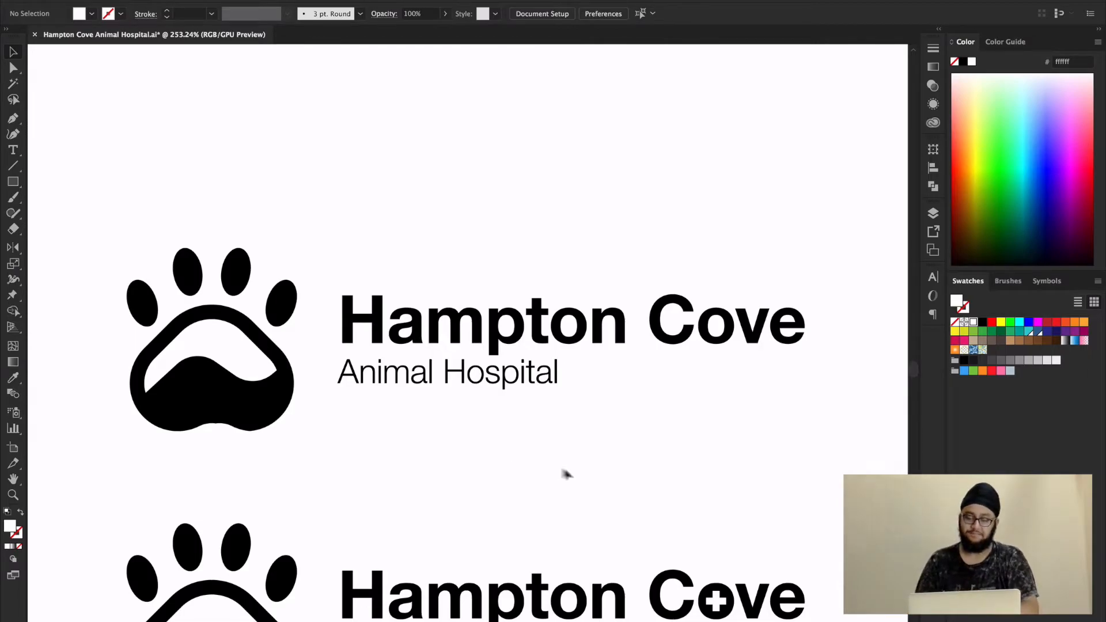
scroll(531, 455, down, 2)
drag(529, 415, 541, 367)
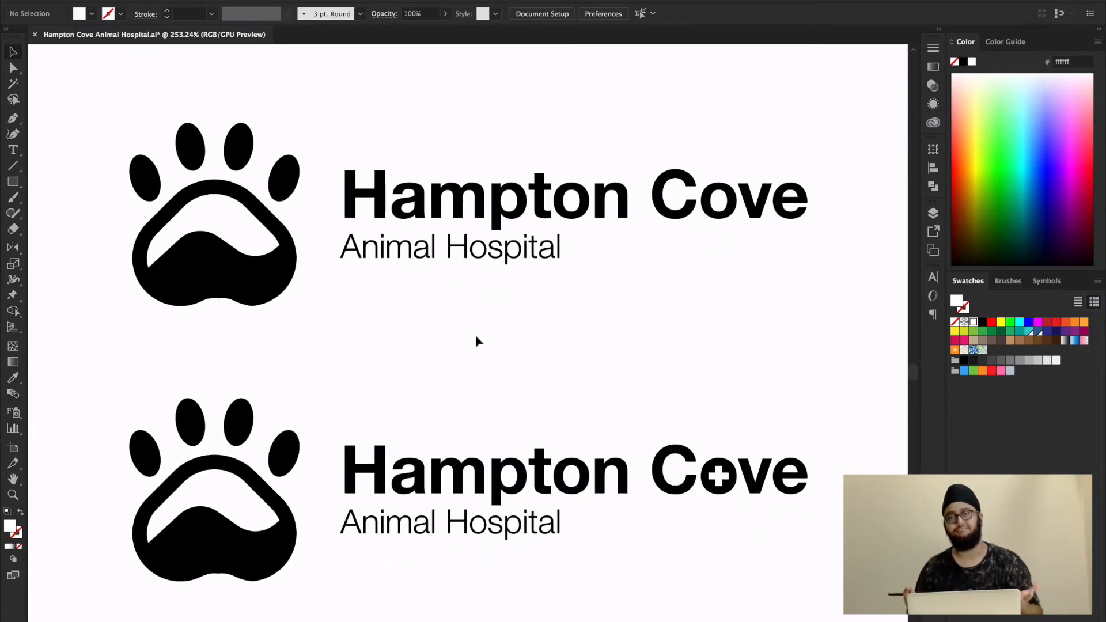
drag(562, 299, 588, 367)
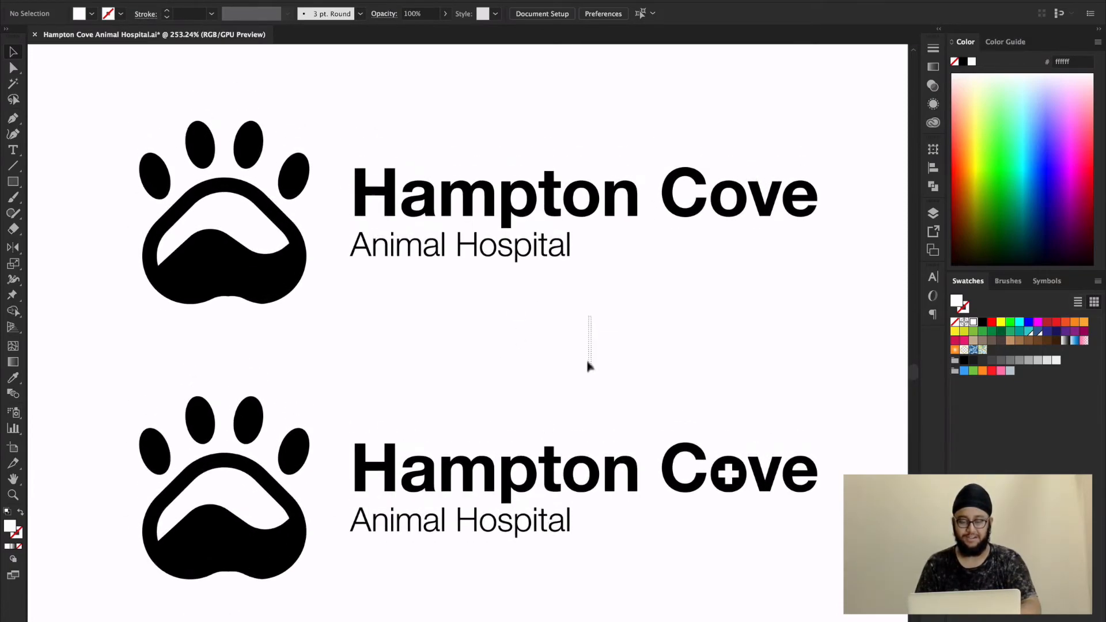
scroll(588, 347, up, 3)
scroll(622, 380, down, 3)
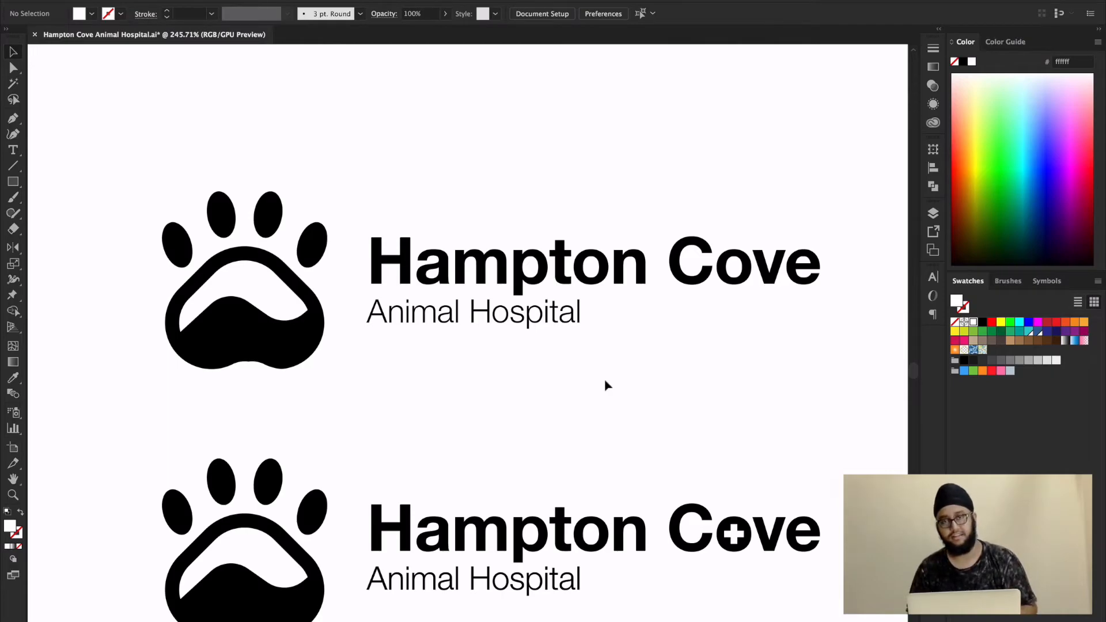
Compare the plain horizontal lockup with the two versions that carry the cross, checking the wordmark and the Animal Hospital line.
scroll(656, 498, down, 5)
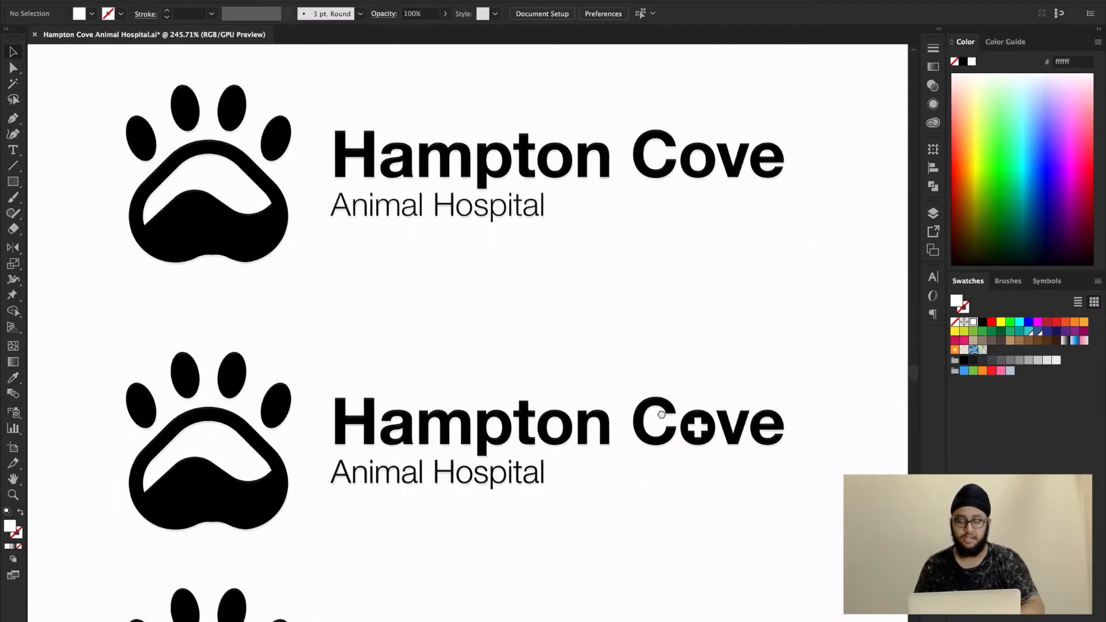
scroll(673, 352, down, 2)
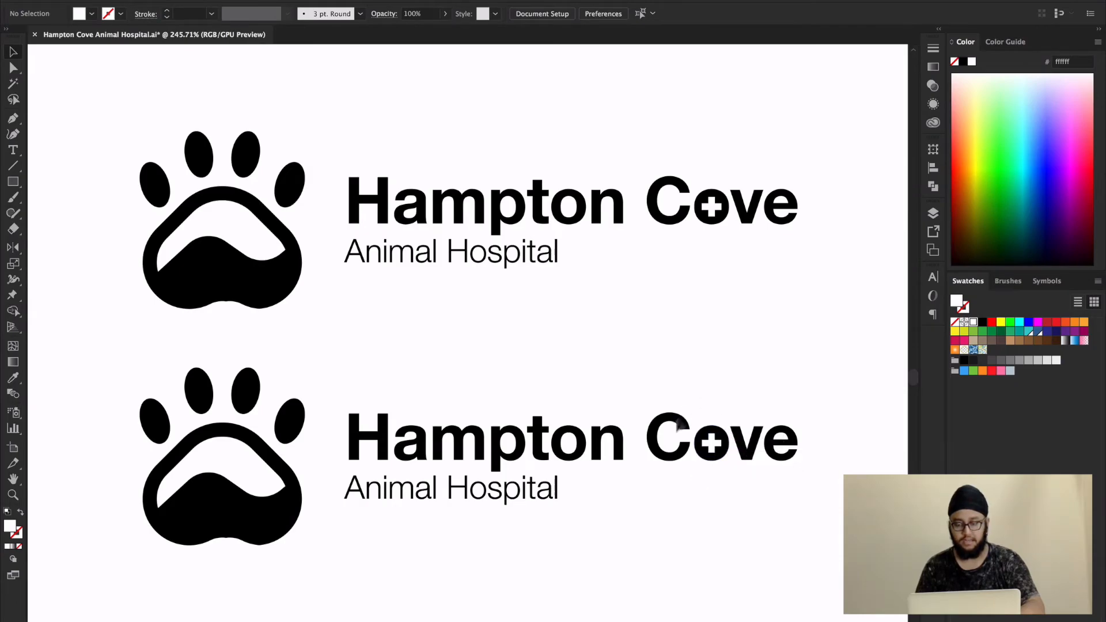
scroll(736, 447, up, 3)
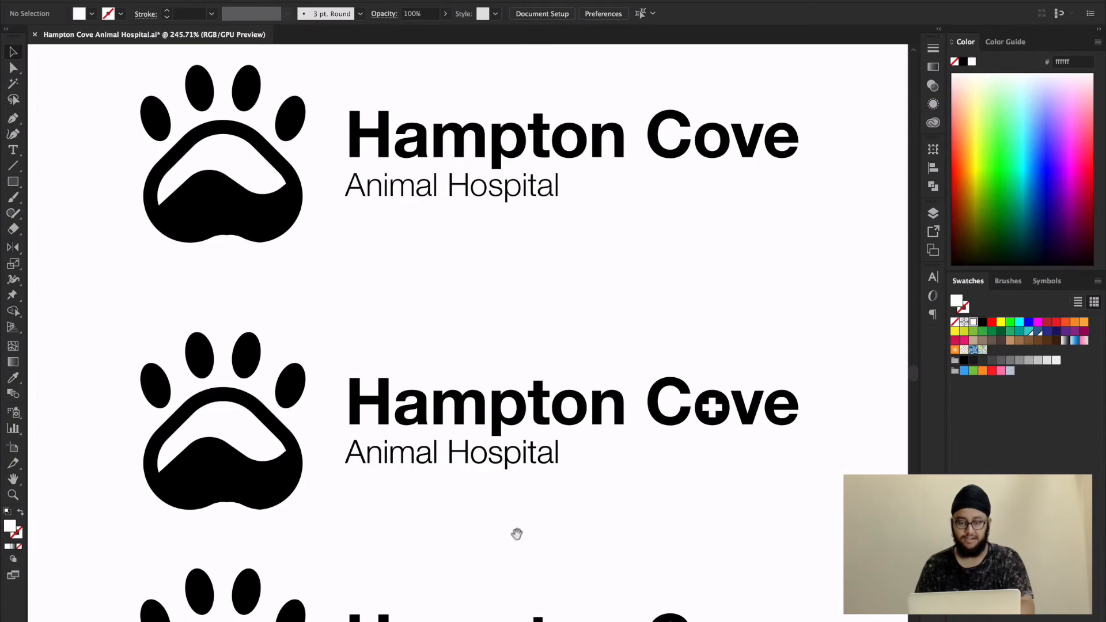
scroll(517, 534, down, 2)
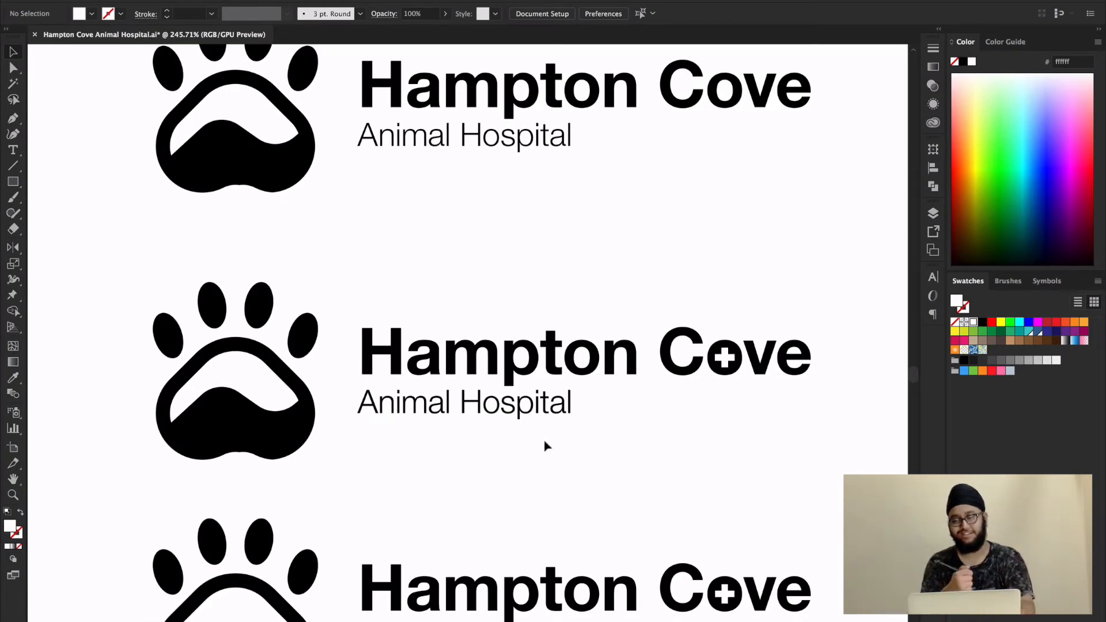
scroll(534, 467, down, 5)
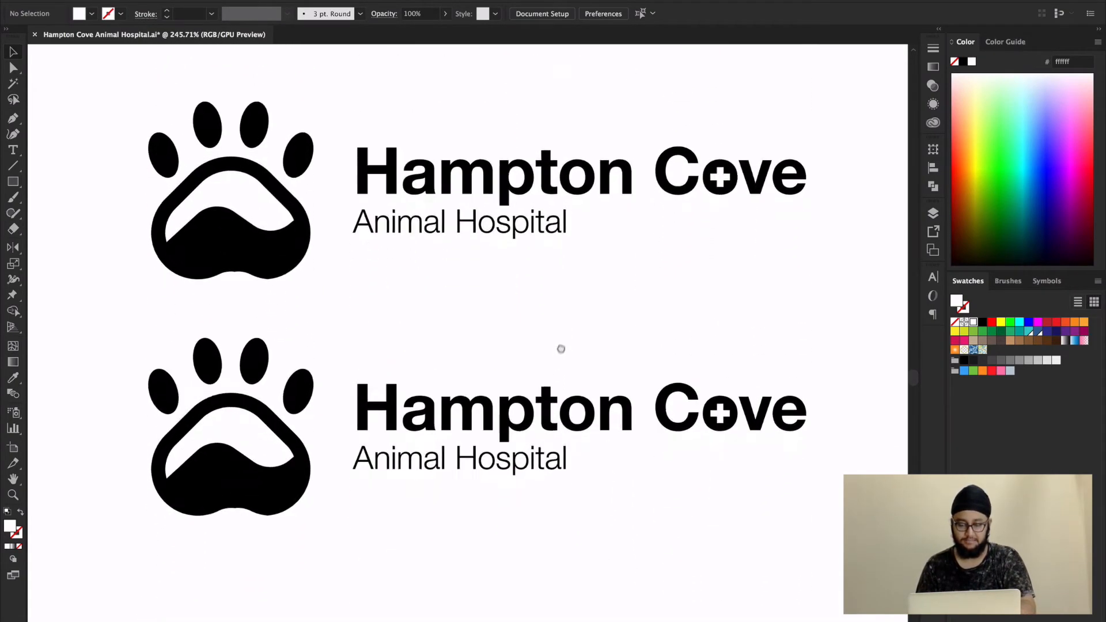
Compare the smaller horizontal lockup with the larger one above it and the stacked lockup with the paw centred over the name.
scroll(560, 351, down, 10)
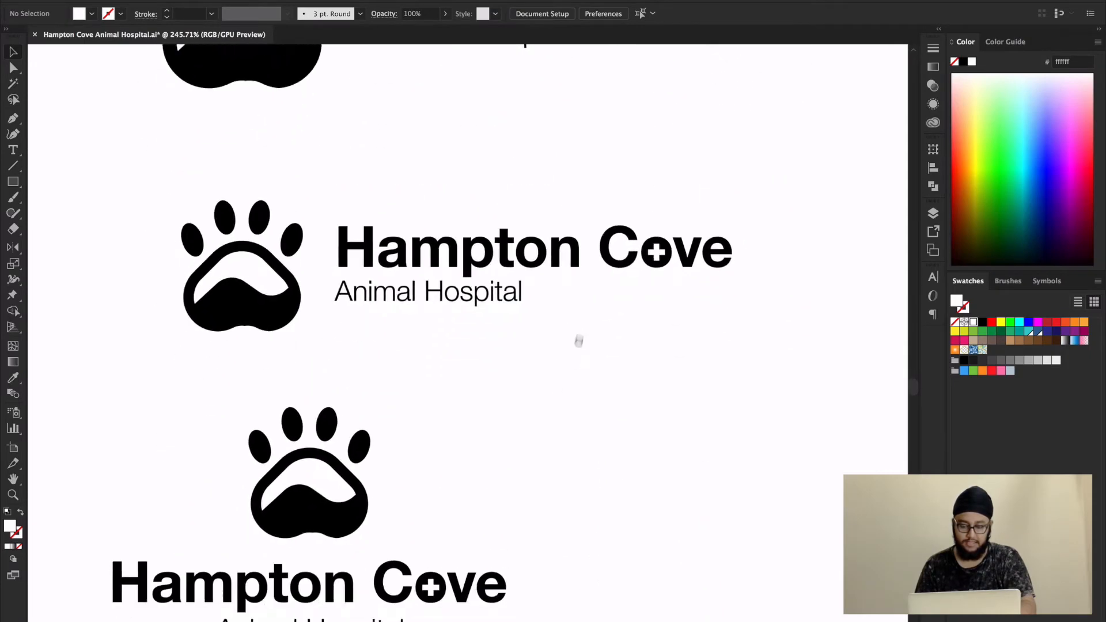
scroll(579, 341, down, 10)
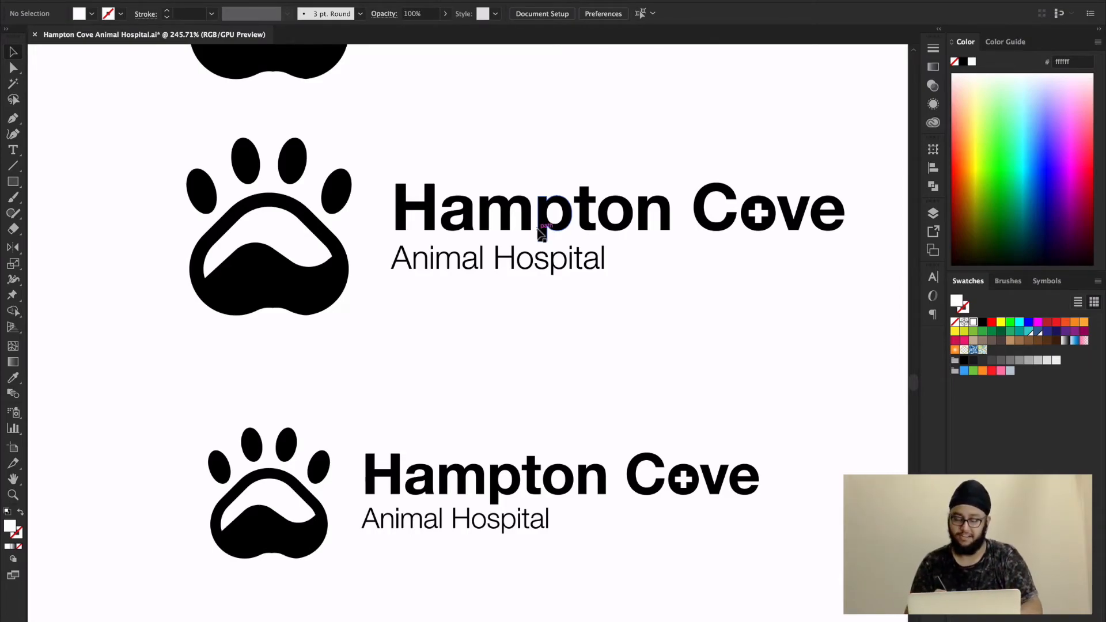
scroll(511, 425, down, 5)
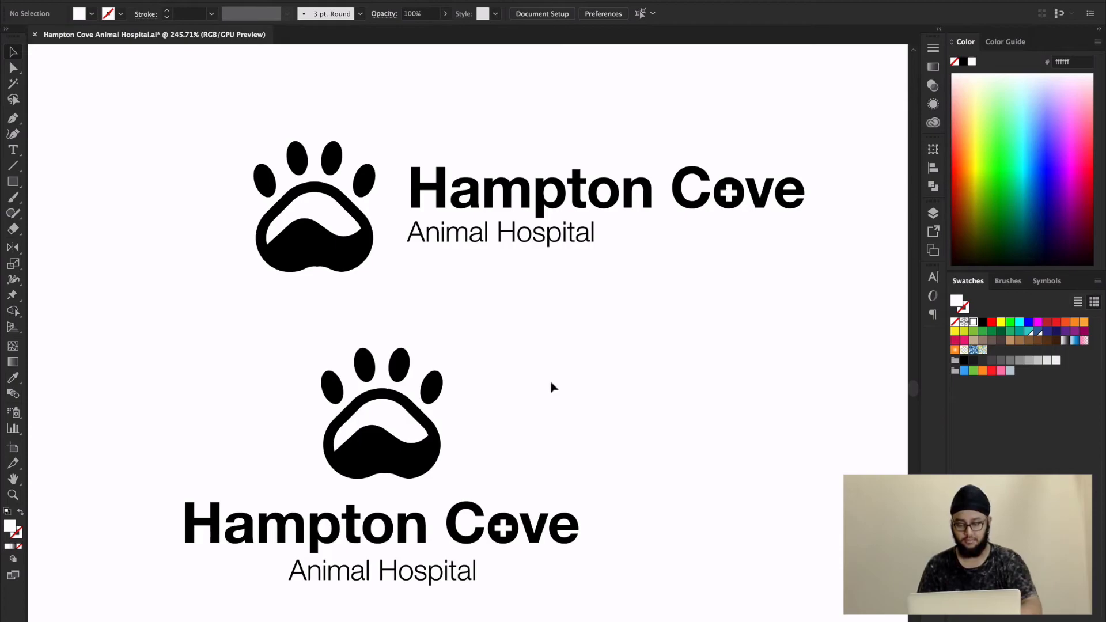
drag(551, 340, 543, 347)
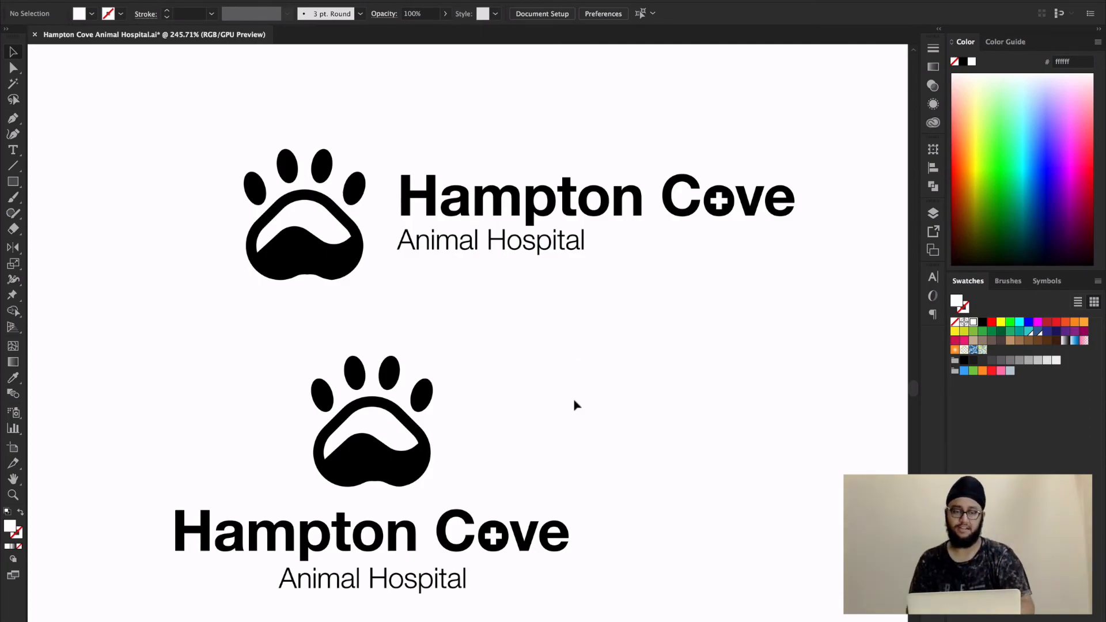
scroll(613, 348, down, 3)
scroll(635, 340, down, 4)
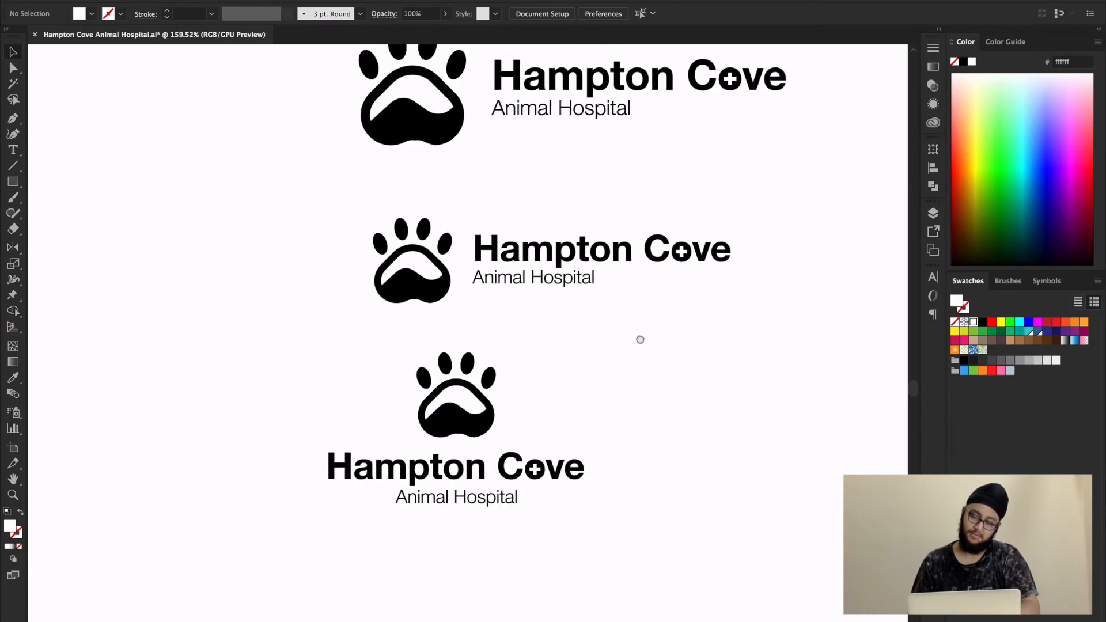
Show the artboards again and bring the artboard with the large black paw into view.
drag(735, 206, 661, 326)
drag(709, 287, 603, 417)
drag(729, 251, 463, 452)
mouse_move(764, 236)
mouse_down()
mouse_move(612, 348)
mouse_move(571, 432)
mouse_up()
scroll(566, 408, down, 3)
mouse_move(702, 348)
mouse_down()
mouse_move(558, 358)
mouse_move(524, 464)
mouse_up()
drag(624, 334, 548, 420)
key(super+shift+h)
drag(676, 440, 530, 86)
scroll(615, 319, up, 4)
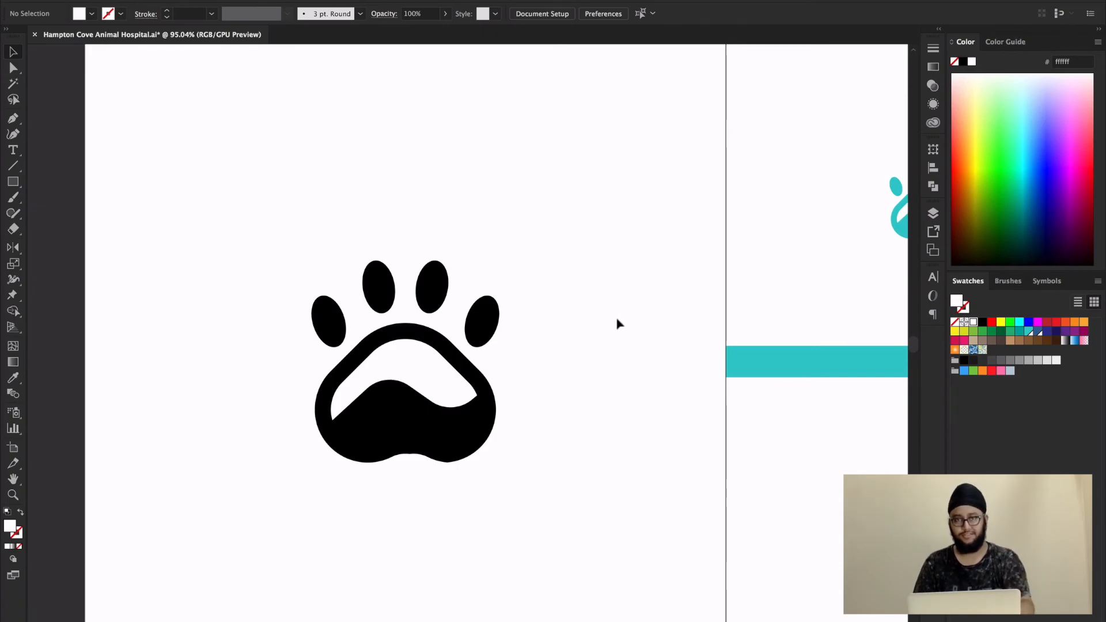
Examine the teal and blue horizontal lockup on the artboard beside the black paw.
scroll(632, 343, right, 10)
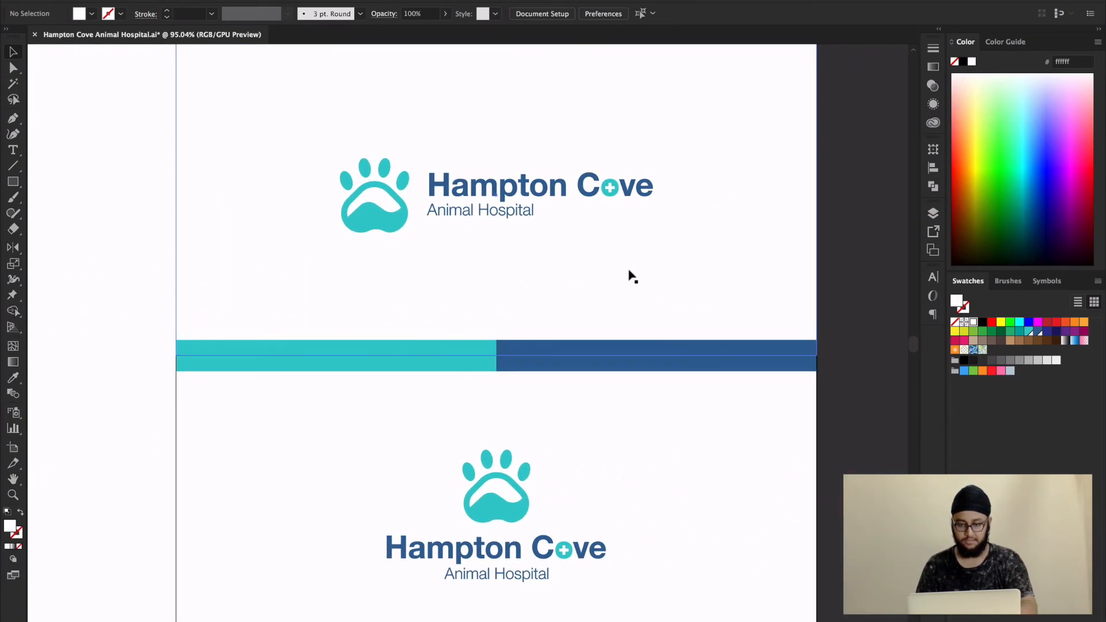
scroll(628, 277, up, 3)
scroll(608, 240, up, 2)
drag(609, 242, 709, 388)
scroll(713, 396, down, 2)
scroll(714, 399, down, 1)
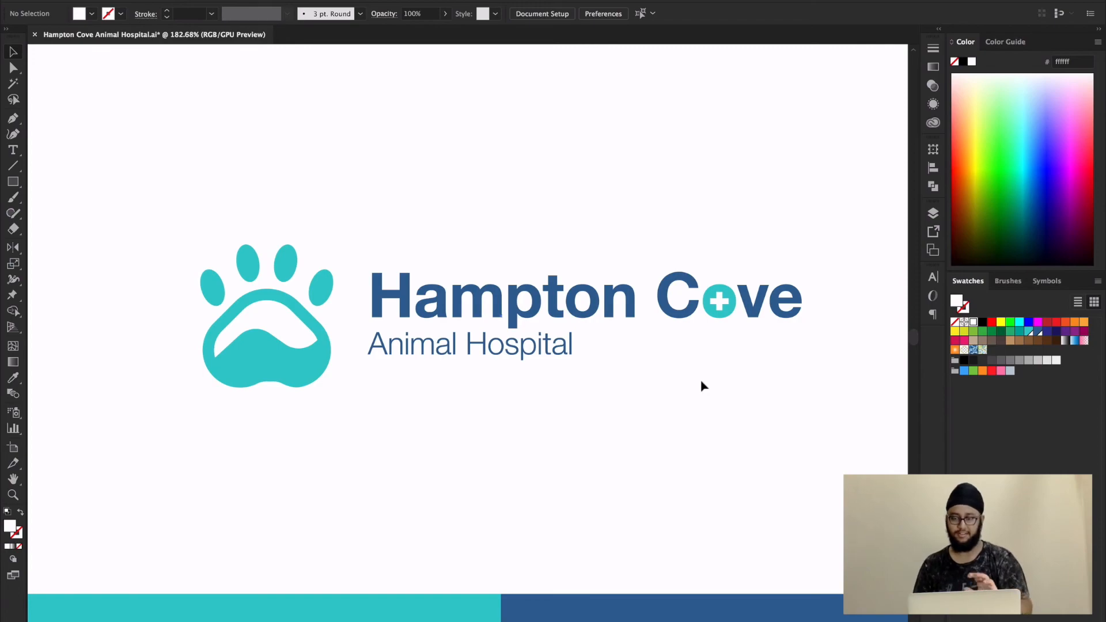